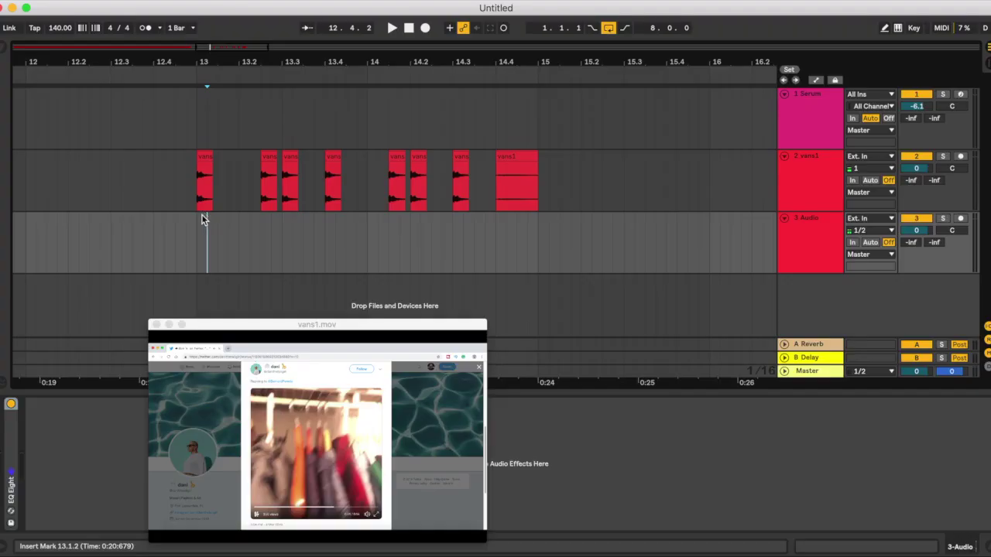
- Play back the chopped vans1 clip pattern from the start of bar 13
{"action": "left_click", "coordinate": [192, 224]}
{"action": "key", "text": "space"}
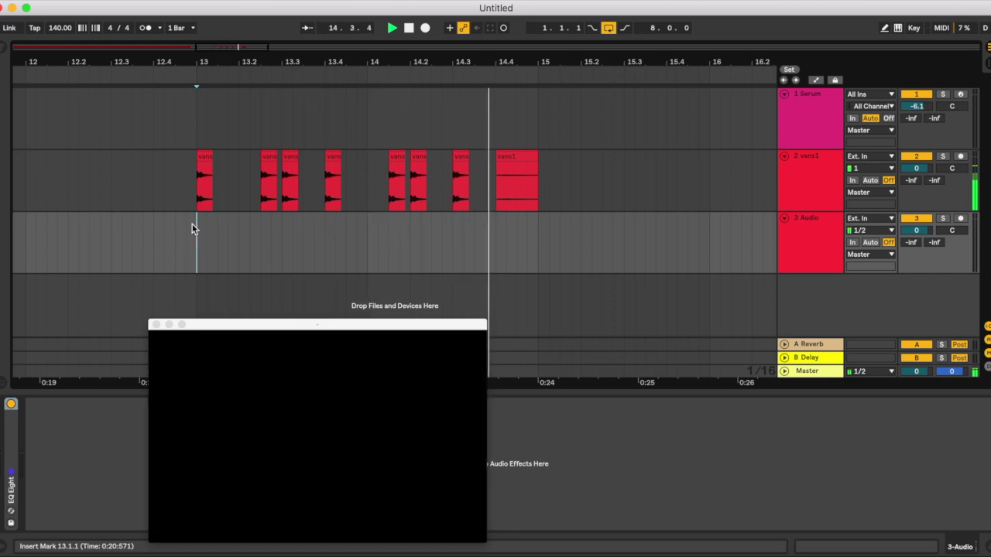
{"action": "key", "text": "space"}
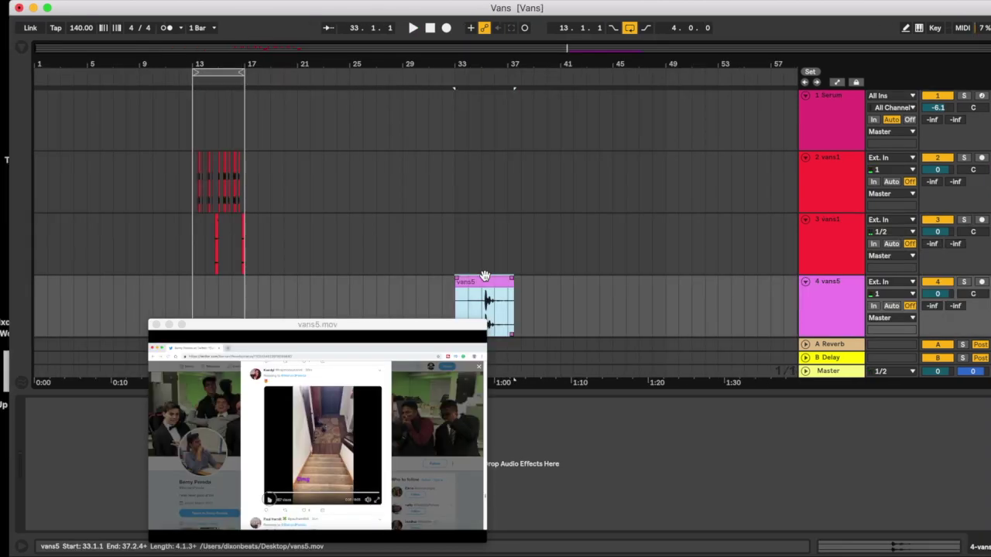
- Audition the vans5 clip, shift the video window clear of its track, and move the clip to start at bar 12
{"action": "left_click", "coordinate": [478, 81]}
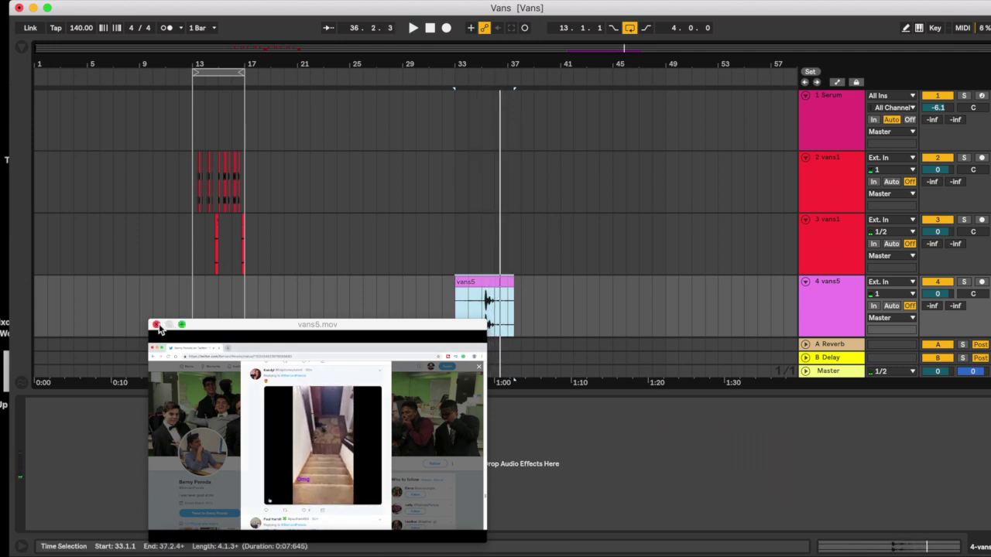
{"action": "left_click_drag", "start_coordinate": [346, 321], "coordinate": [346, 356]}
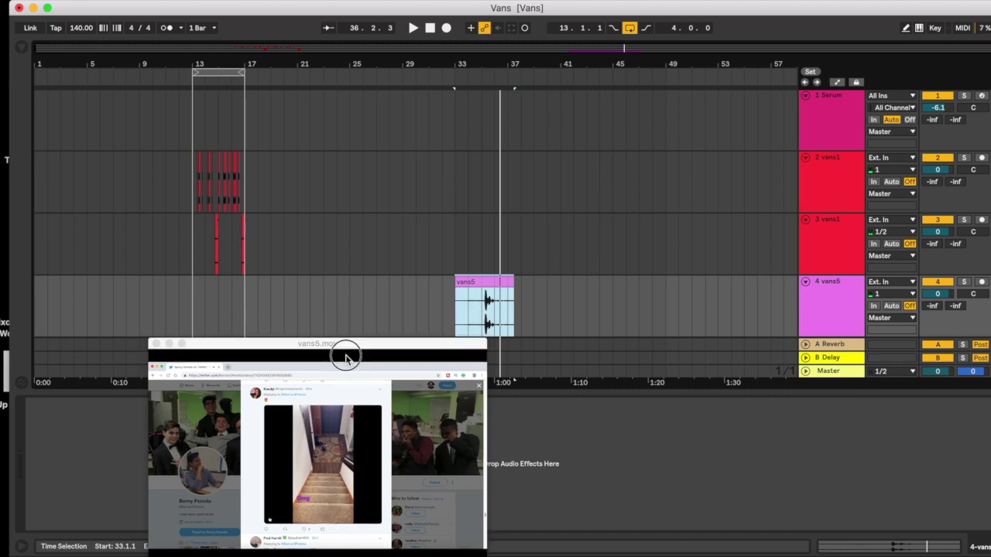
{"action": "left_click_drag", "start_coordinate": [485, 283], "coordinate": [217, 294]}
- Delete the Serum track and collapse both vans1 tracks
{"action": "left_click", "coordinate": [809, 100]}
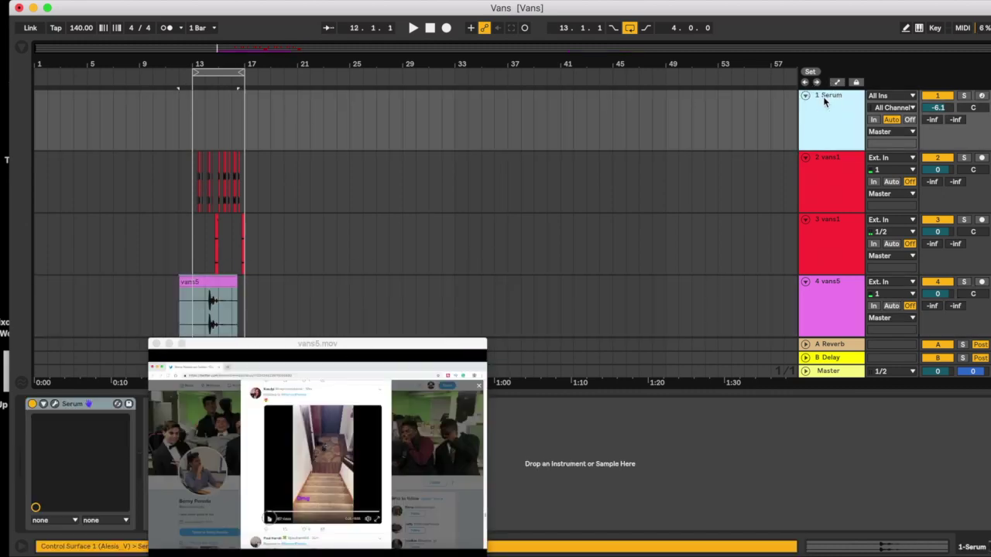
{"action": "key", "text": "Delete"}
{"action": "left_click", "coordinate": [805, 94]}
{"action": "left_click", "coordinate": [805, 107]}
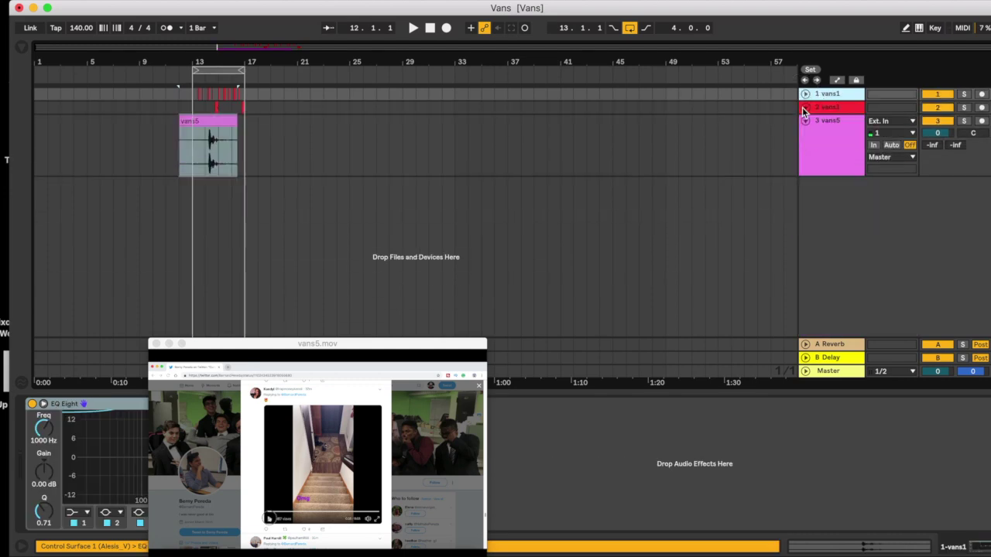
- Move the vans5 clip along its track so that it starts at 15.3.1
{"action": "left_click_drag", "start_coordinate": [203, 51], "coordinate": [202, 55]}
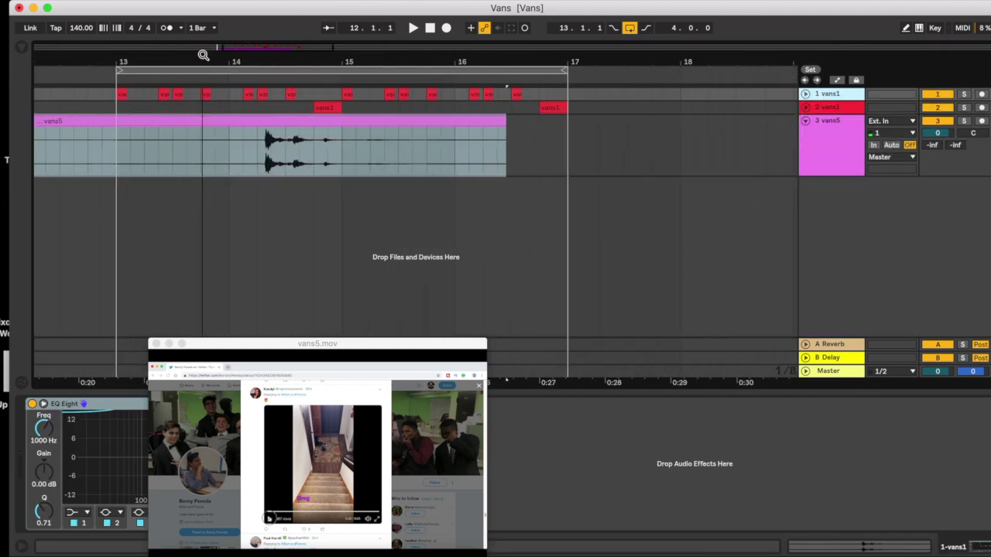
{"action": "left_click", "coordinate": [235, 116]}
{"action": "key", "text": "space"}
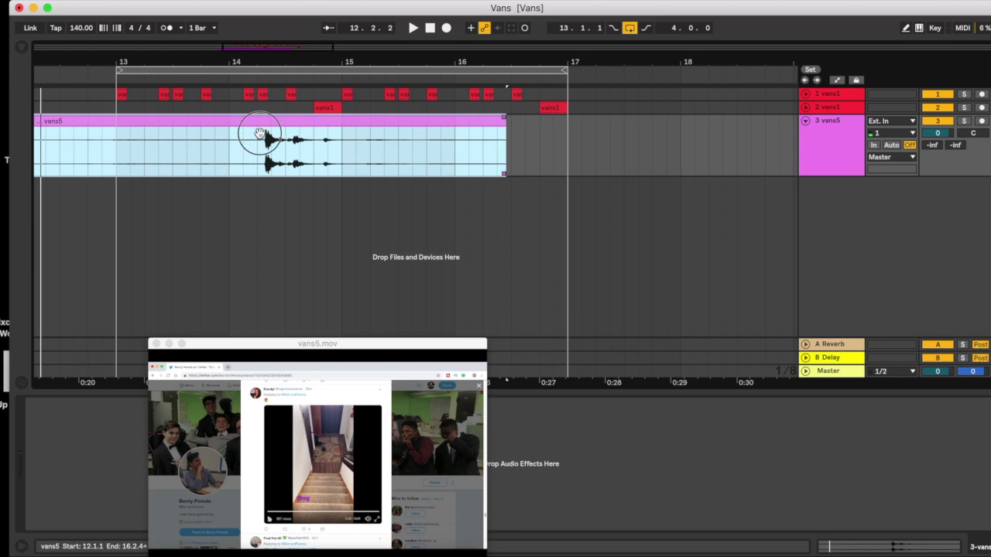
{"action": "left_click_drag", "start_coordinate": [260, 135], "coordinate": [433, 133]}
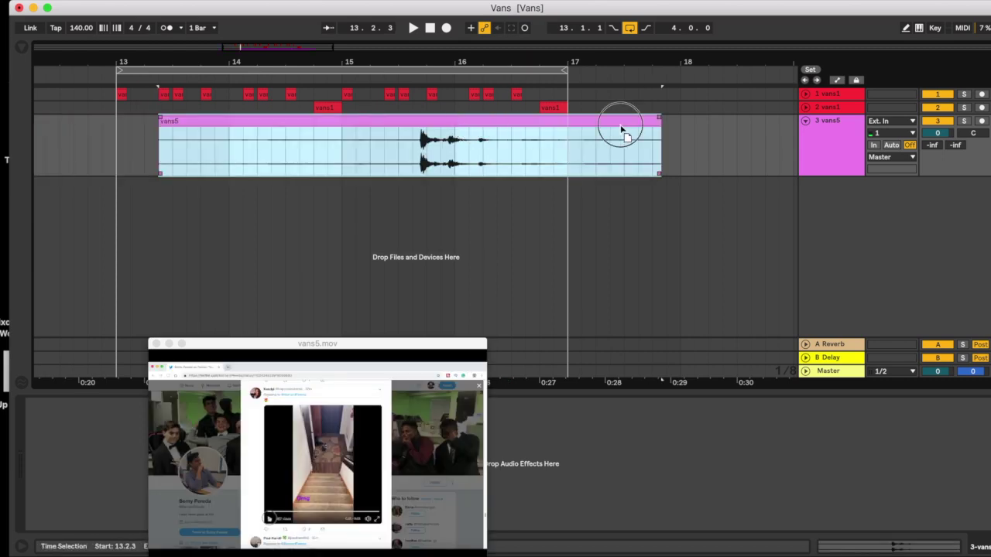
{"action": "left_click_drag", "start_coordinate": [541, 131], "coordinate": [712, 128]}
- Play back the loud hit in the vans5 clip just before bar 18
{"action": "left_click", "coordinate": [654, 79]}
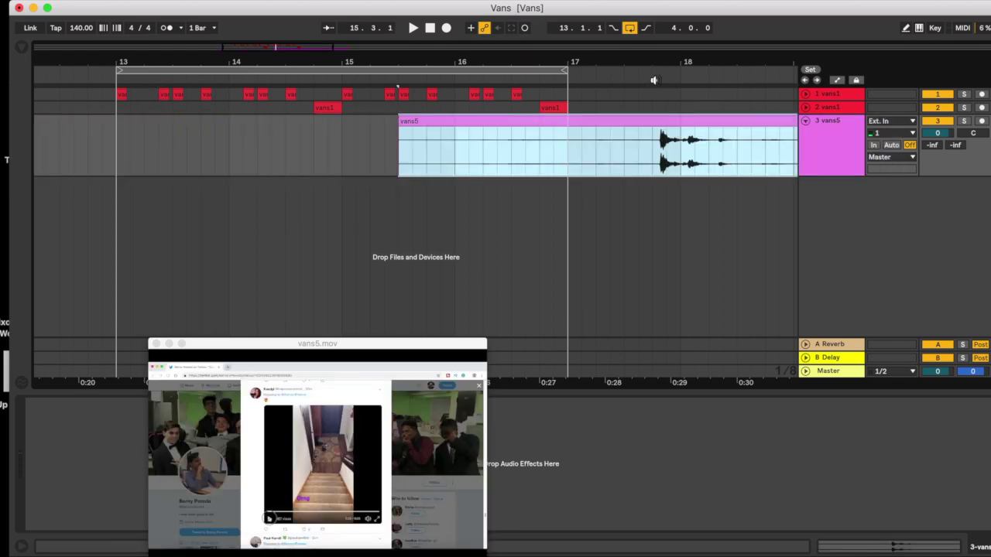
{"action": "left_click", "coordinate": [654, 80]}
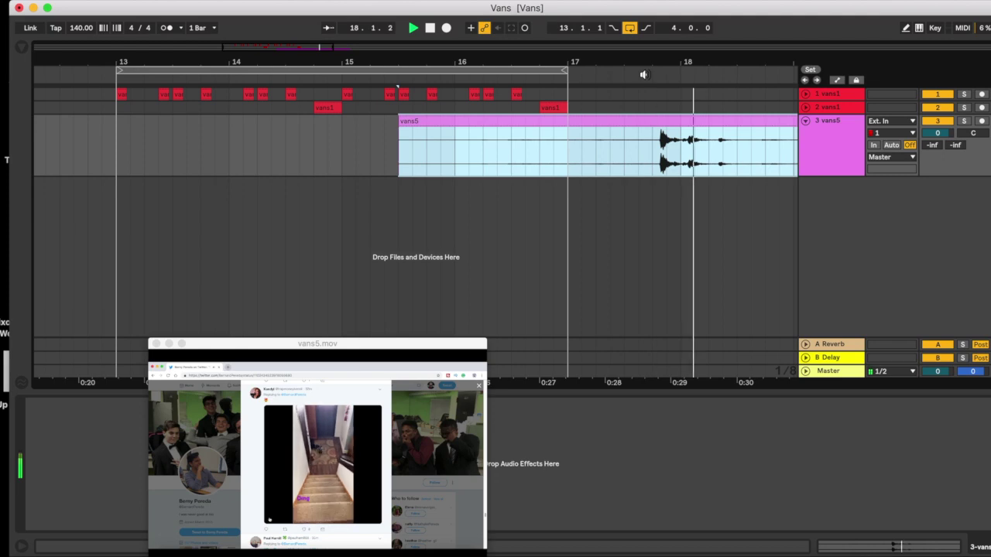
{"action": "key", "text": "space"}
{"action": "left_click", "coordinate": [720, 150]}
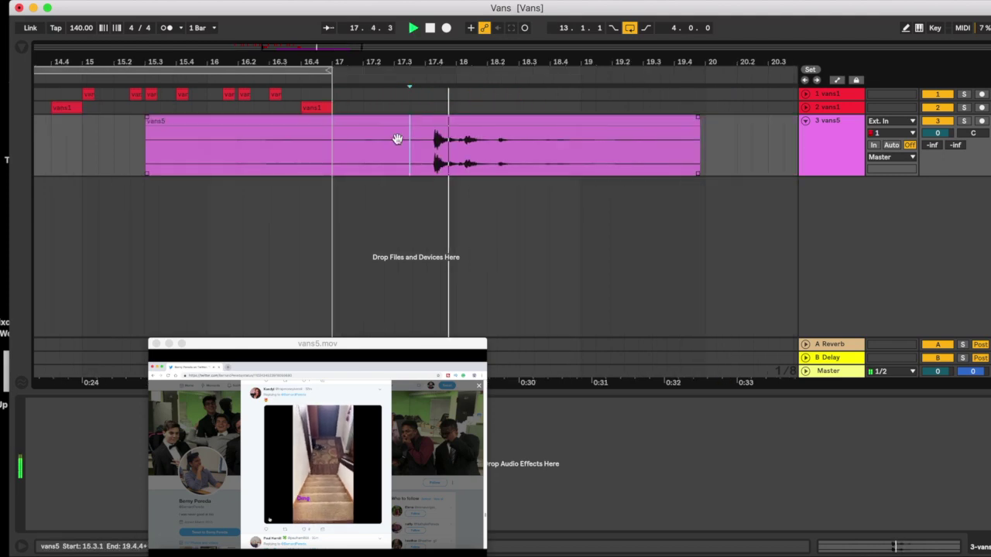
{"action": "key", "text": "space"}
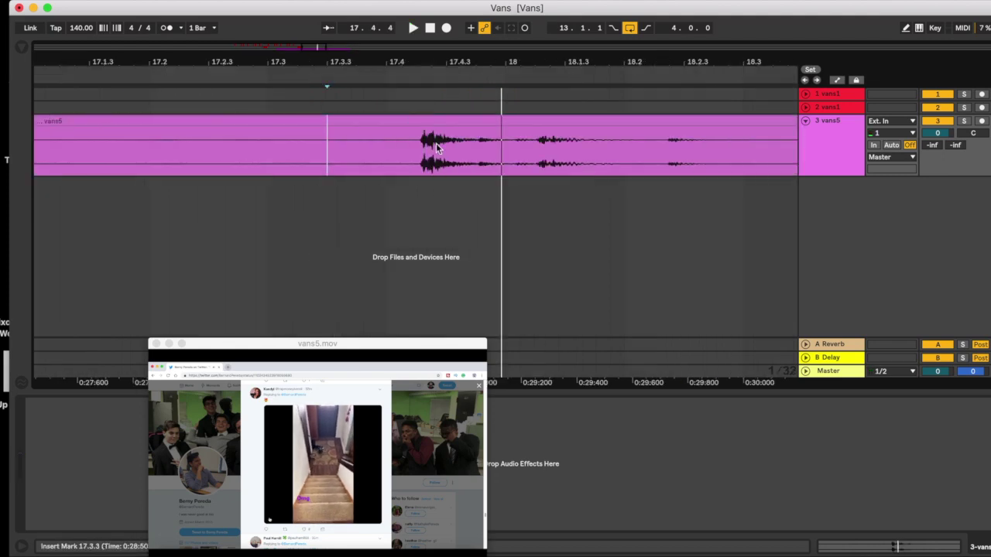
- Slice the loud hit from about 17.4.2 to 17.4.4 out of the vans5 clip and place it at 16.4
{"action": "left_click_drag", "start_coordinate": [434, 147], "coordinate": [417, 147]}
{"action": "left_click_drag", "start_coordinate": [444, 60], "coordinate": [444, 127]}
{"action": "left_click", "coordinate": [390, 155]}
{"action": "left_click", "coordinate": [574, 141], "text": "shift"}
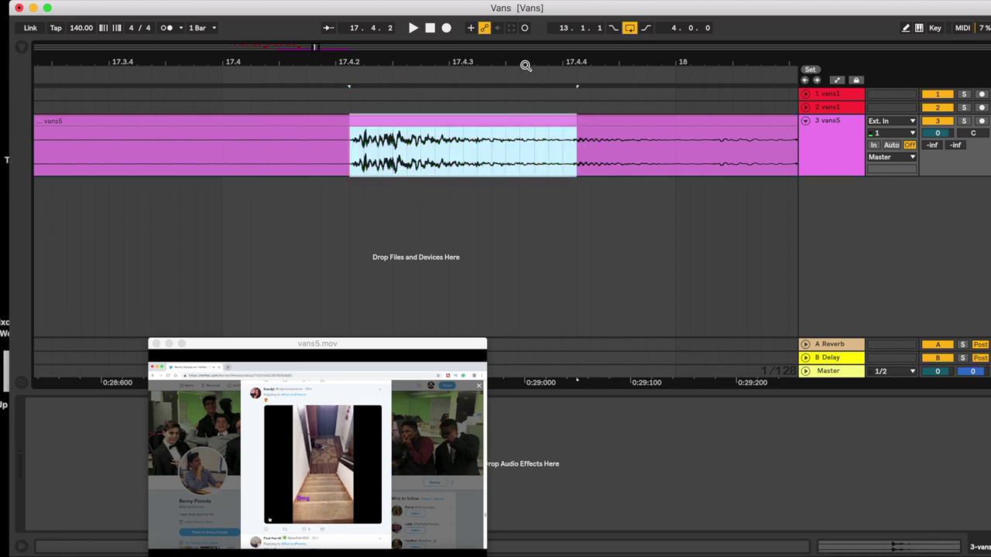
{"action": "left_click_drag", "start_coordinate": [525, 67], "coordinate": [526, 46]}
{"action": "left_click_drag", "start_coordinate": [525, 47], "coordinate": [532, 33]}
- Delete the leftover vans5 pieces on both sides of the cut, keeping only the short hit at 16.4
{"action": "left_click", "coordinate": [399, 125]}
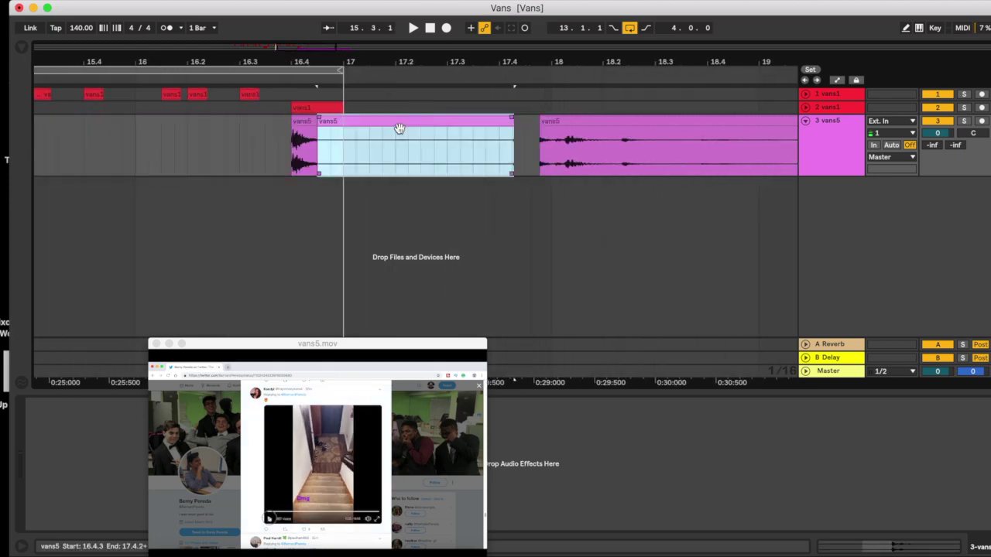
{"action": "key", "text": "Delete"}
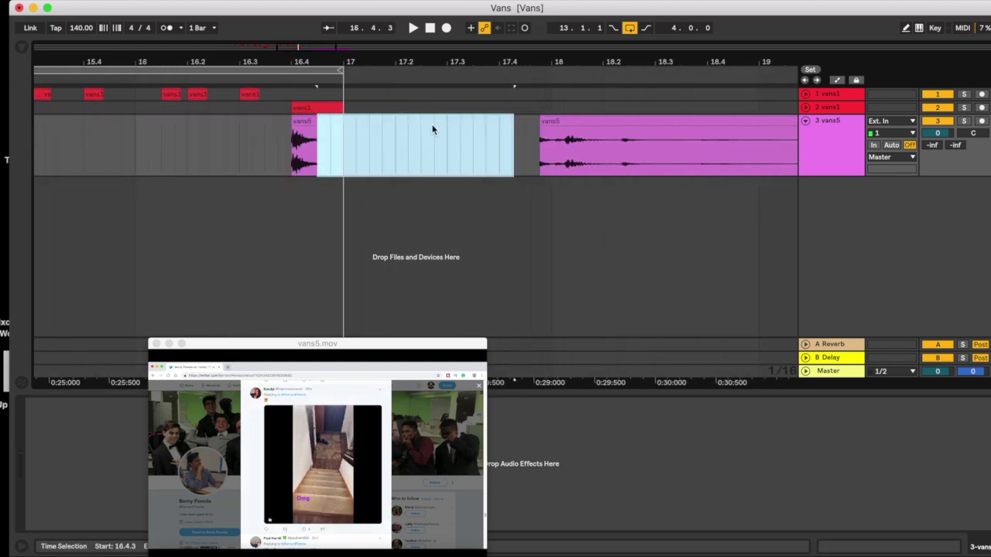
{"action": "left_click", "coordinate": [578, 125]}
{"action": "key", "text": "Delete"}
{"action": "left_click", "coordinate": [552, 124]}
{"action": "left_click_drag", "start_coordinate": [478, 67], "coordinate": [480, 59]}
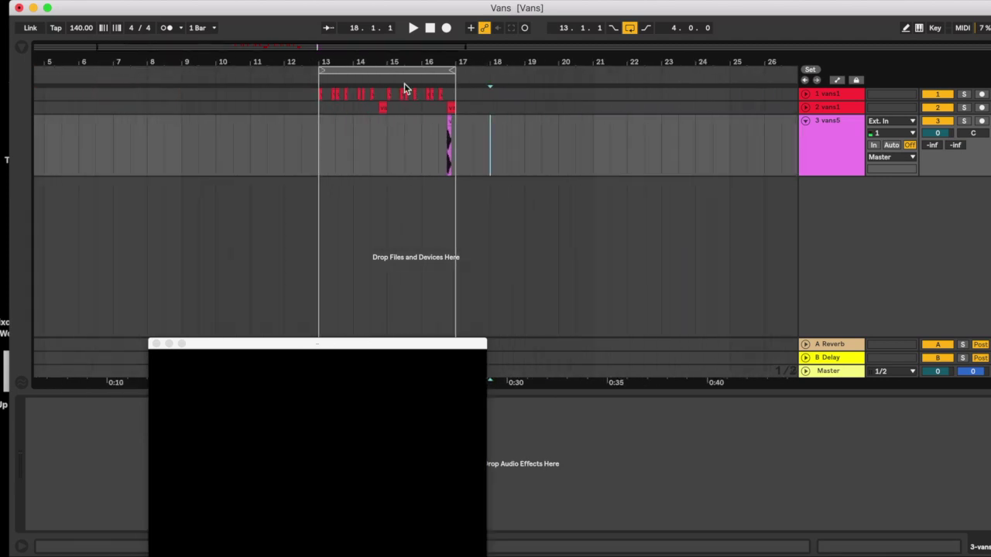
- Shorten the loop to the two bars from 15 to 17 and play it back
{"action": "left_click_drag", "start_coordinate": [320, 71], "coordinate": [389, 72]}
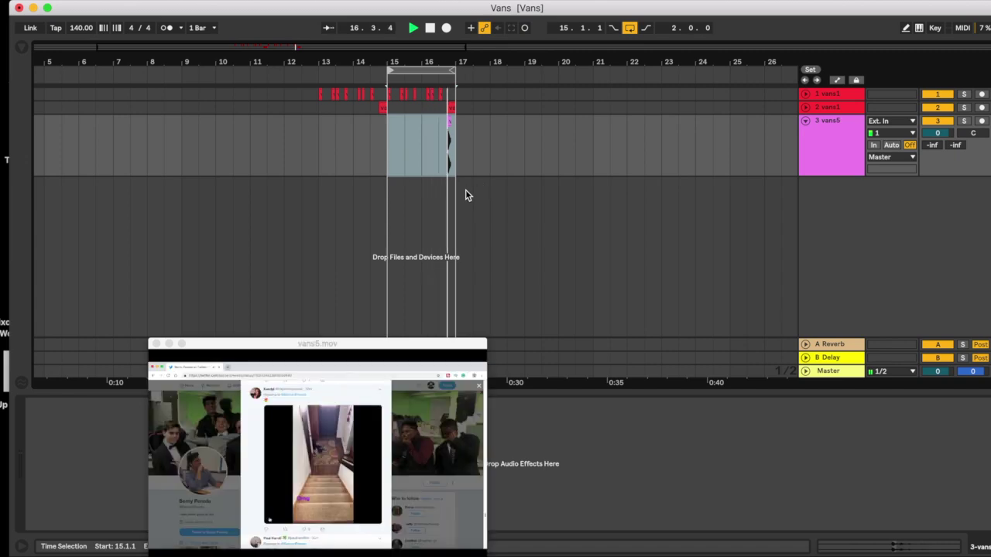
{"action": "key", "text": "space"}
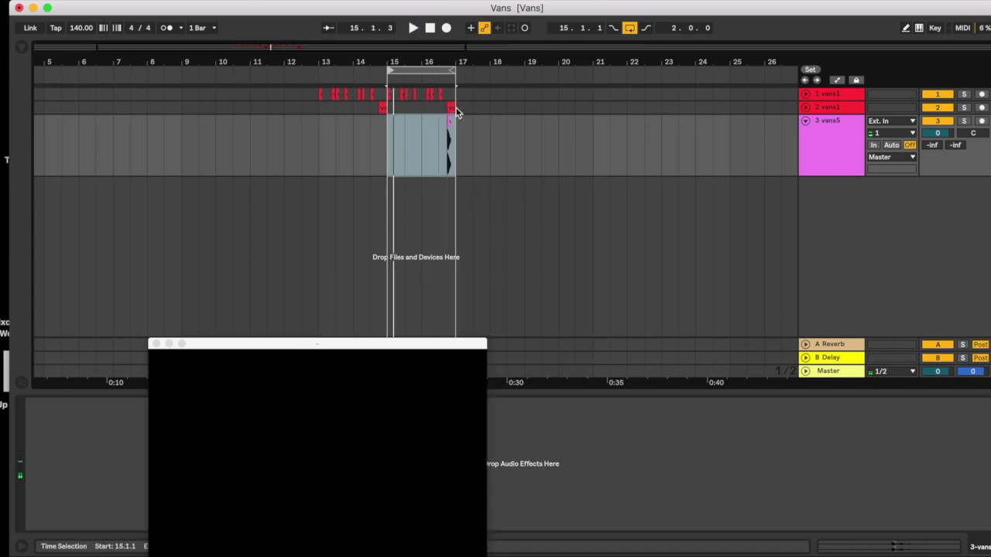
{"action": "key", "text": "space"}
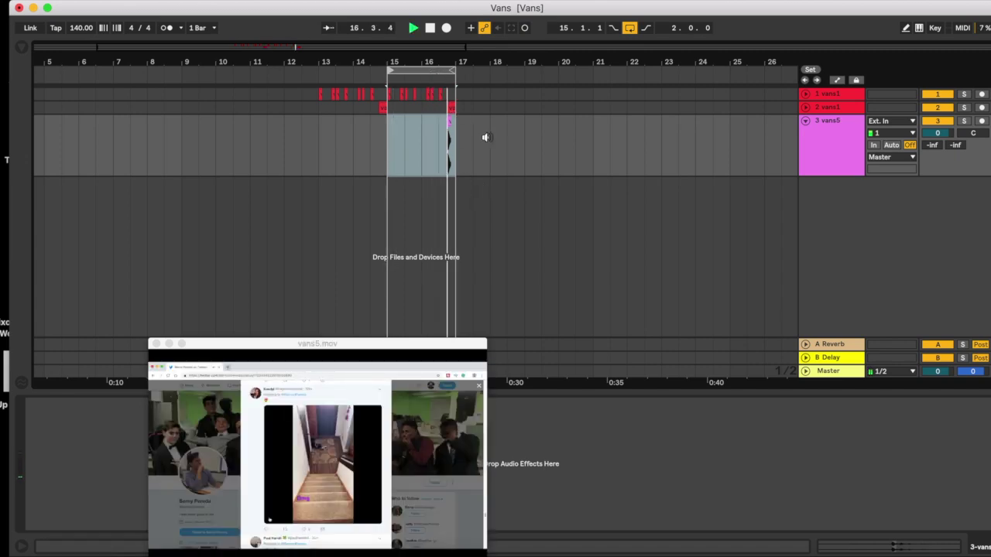
- Open the vans5 hit's sample settings, move the video window aside, and transpose the hit up to 6 st
{"action": "double_click", "coordinate": [453, 135]}
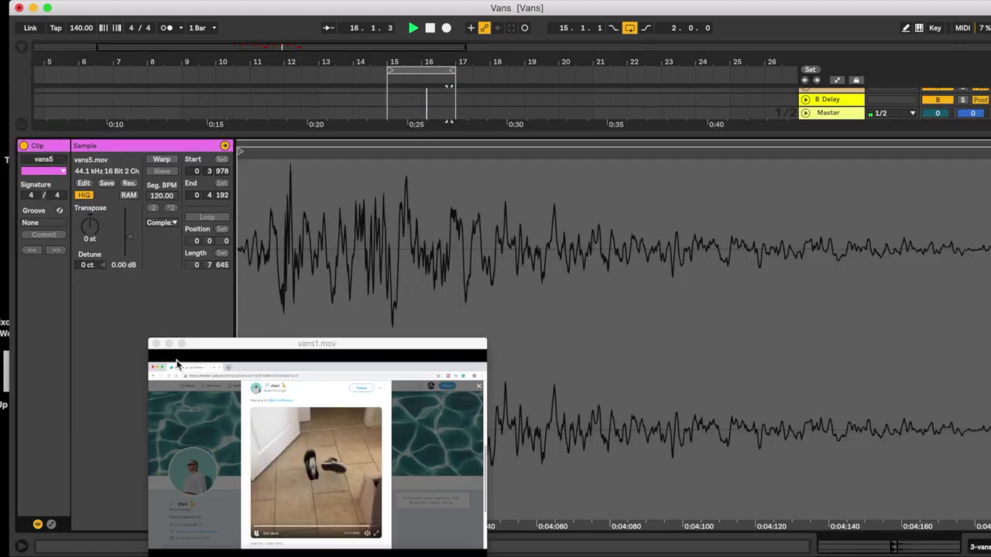
{"action": "left_click_drag", "start_coordinate": [169, 346], "coordinate": [382, 345]}
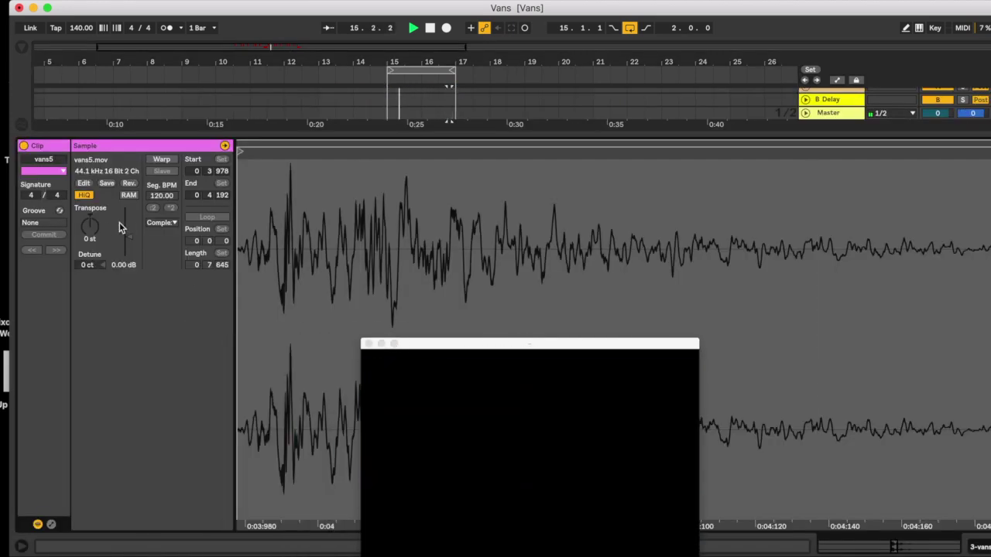
{"action": "left_click_drag", "start_coordinate": [90, 226], "coordinate": [89, 218]}
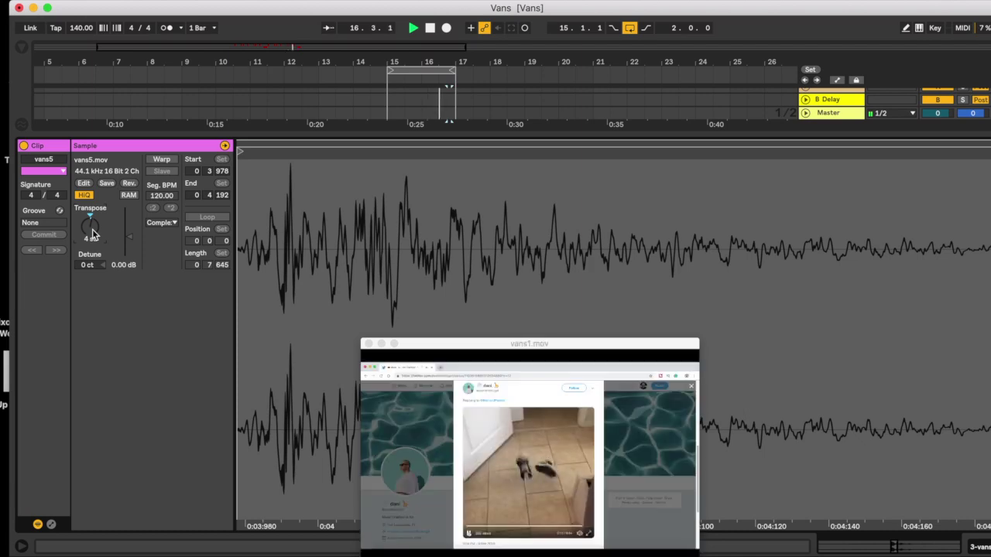
{"action": "left_click_drag", "start_coordinate": [92, 229], "coordinate": [92, 223]}
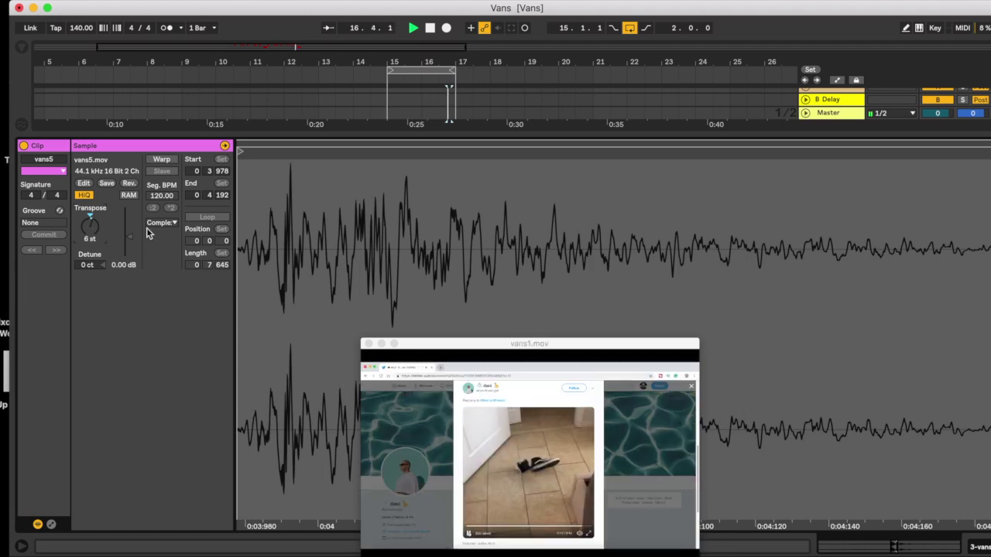
- Set the vans5 hit's warp mode to Complex Pro and reduce the clip view's height to show the arrangement again
{"action": "left_click", "coordinate": [155, 223]}
{"action": "left_click", "coordinate": [168, 286]}
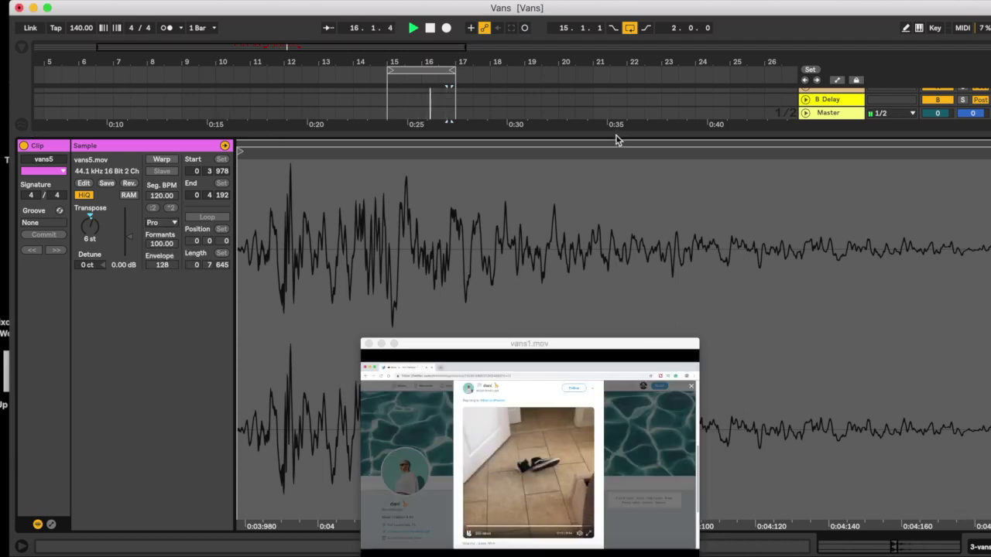
{"action": "left_click_drag", "start_coordinate": [615, 133], "coordinate": [619, 374]}
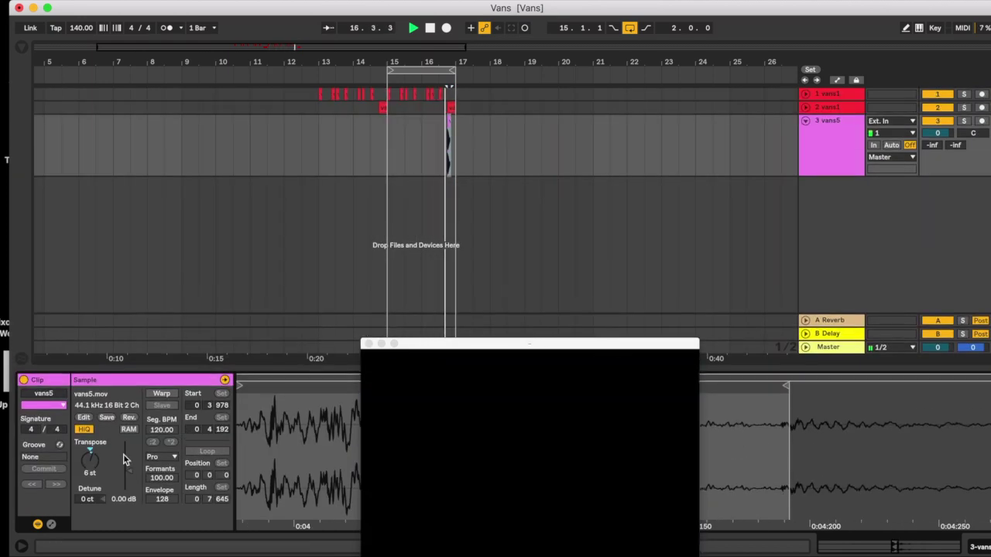
- Try higher transpositions on the looping vans5 hit, up to 14 st, and settle on 12 st
{"action": "left_click_drag", "start_coordinate": [90, 466], "coordinate": [90, 457]}
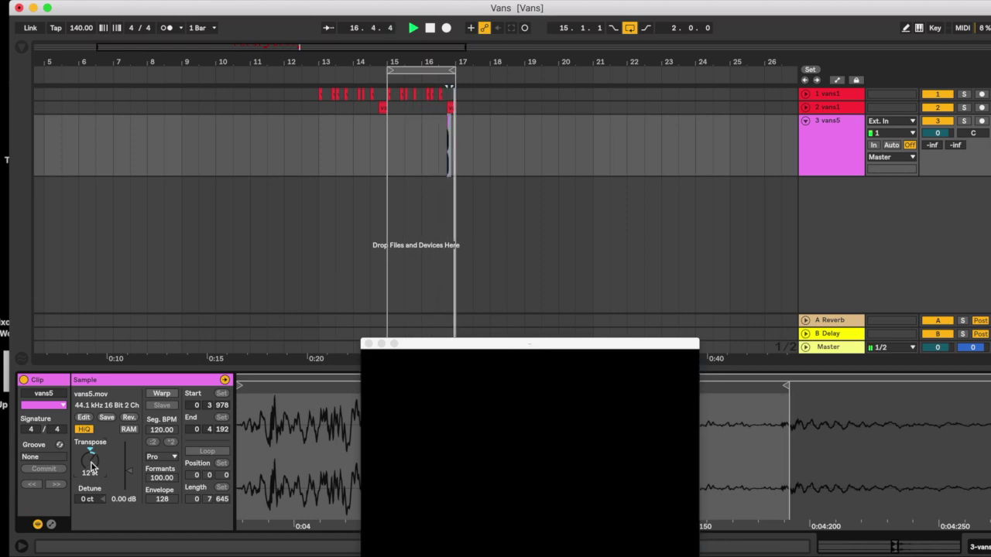
{"action": "left_click_drag", "start_coordinate": [91, 466], "coordinate": [90, 460]}
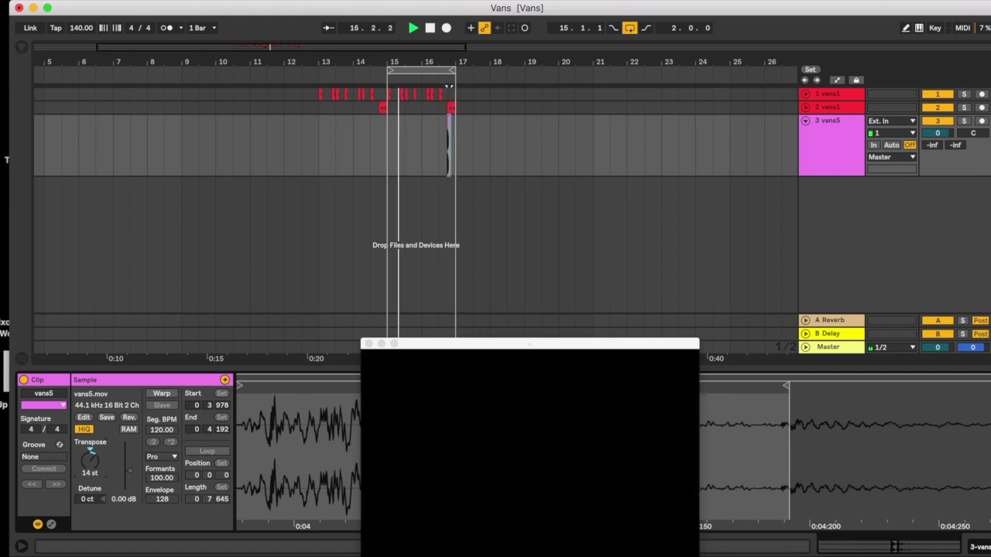
{"action": "left_click_drag", "start_coordinate": [91, 459], "coordinate": [90, 466]}
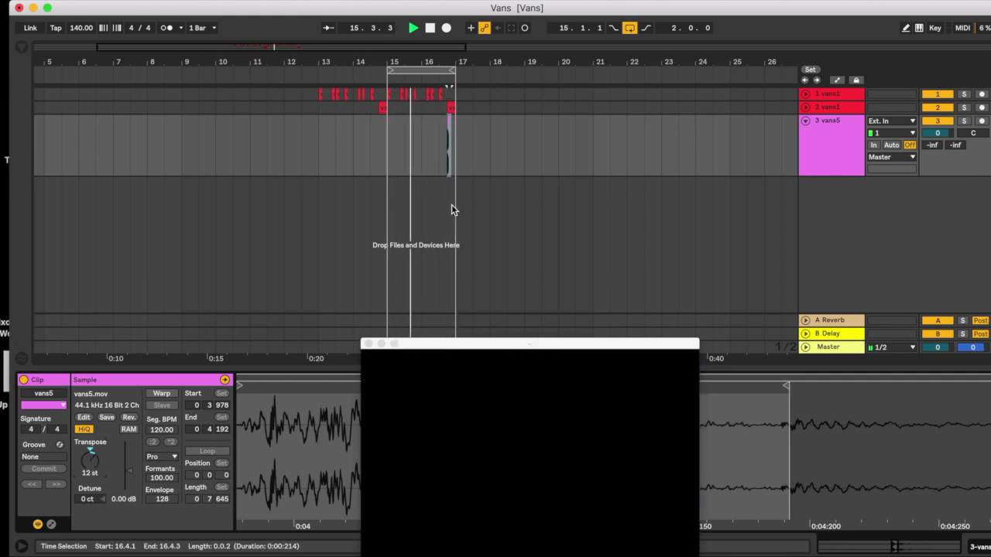
{"action": "left_click", "coordinate": [451, 199]}
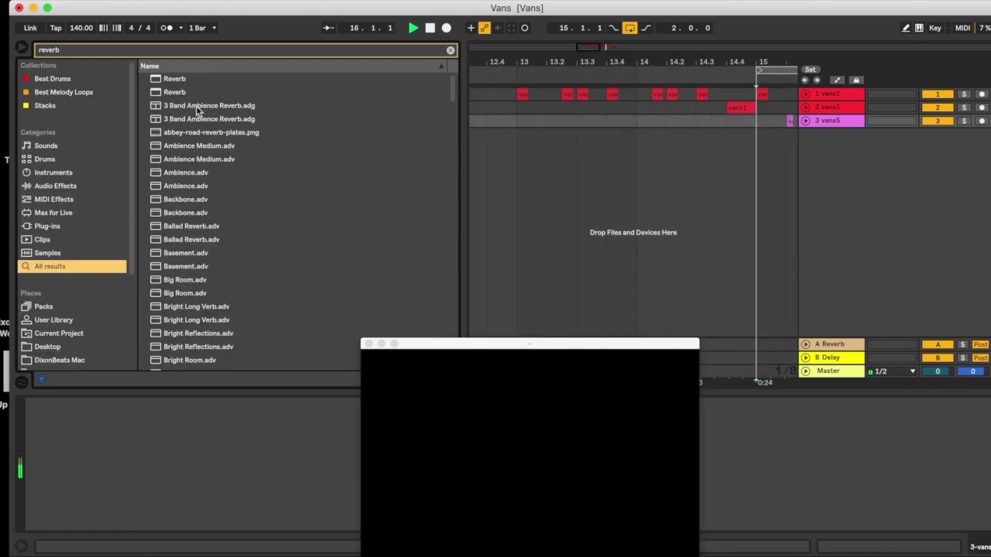
- Try a Reverb with 25% Dry/Wet on the vans5 track and remove the effect
{"action": "left_click", "coordinate": [188, 82]}
{"action": "double_click", "coordinate": [188, 82]}
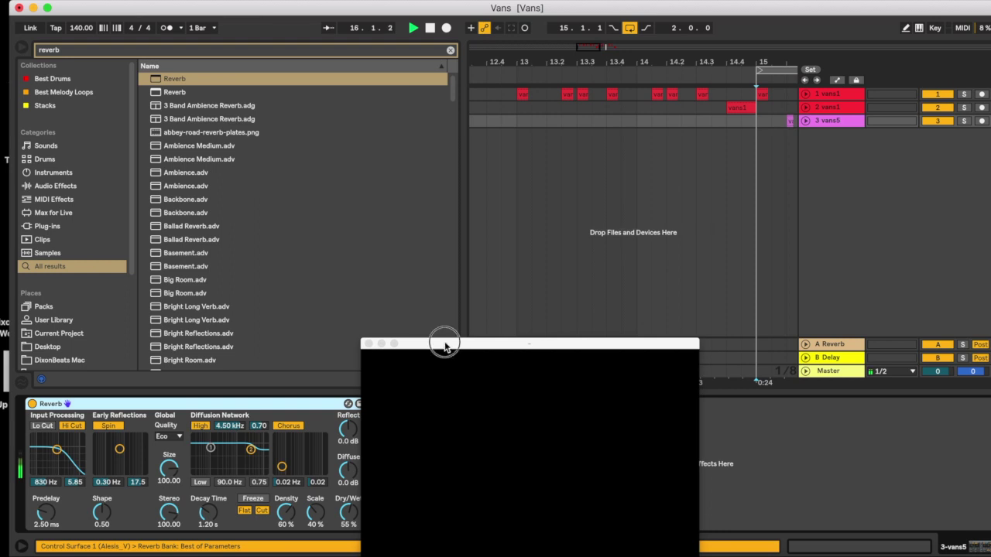
{"action": "left_click_drag", "start_coordinate": [441, 343], "coordinate": [692, 343]}
{"action": "left_click_drag", "start_coordinate": [347, 511], "coordinate": [347, 542]}
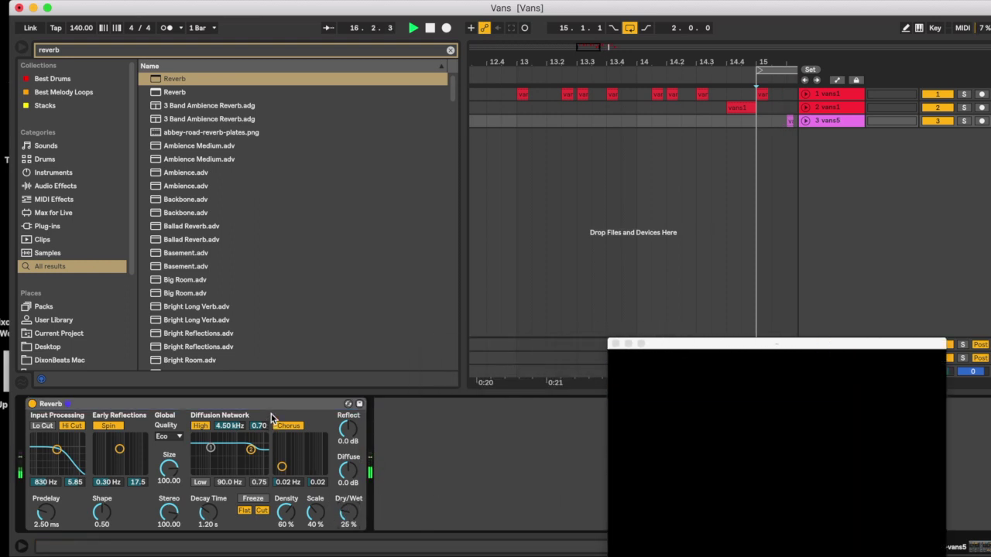
{"action": "left_click", "coordinate": [267, 403]}
{"action": "key", "text": "Delete"}
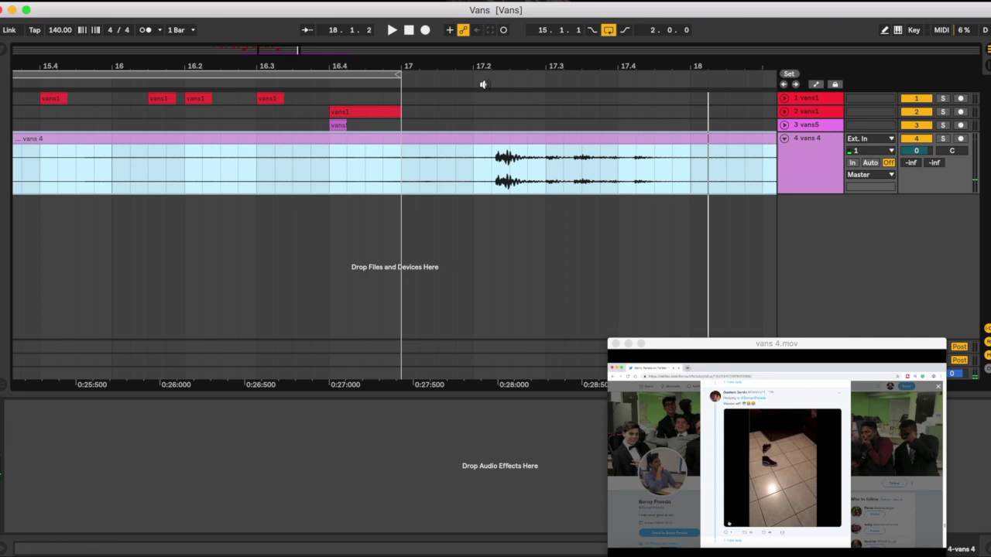
- Audition the vans 4 recording, move a short slice of it to bar 15, and delete all the leftover pieces
{"action": "left_click", "coordinate": [483, 83]}
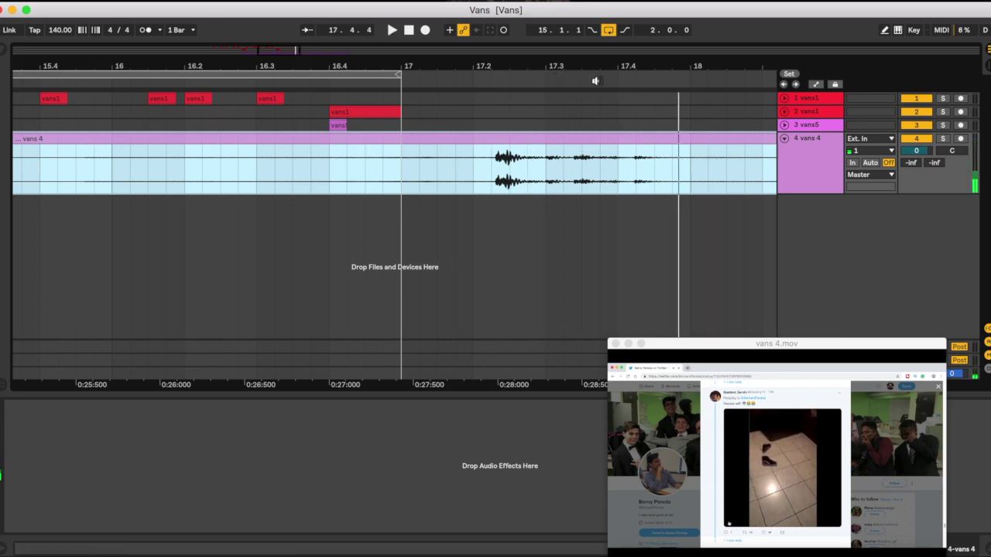
{"action": "left_click_drag", "start_coordinate": [664, 139], "coordinate": [226, 171]}
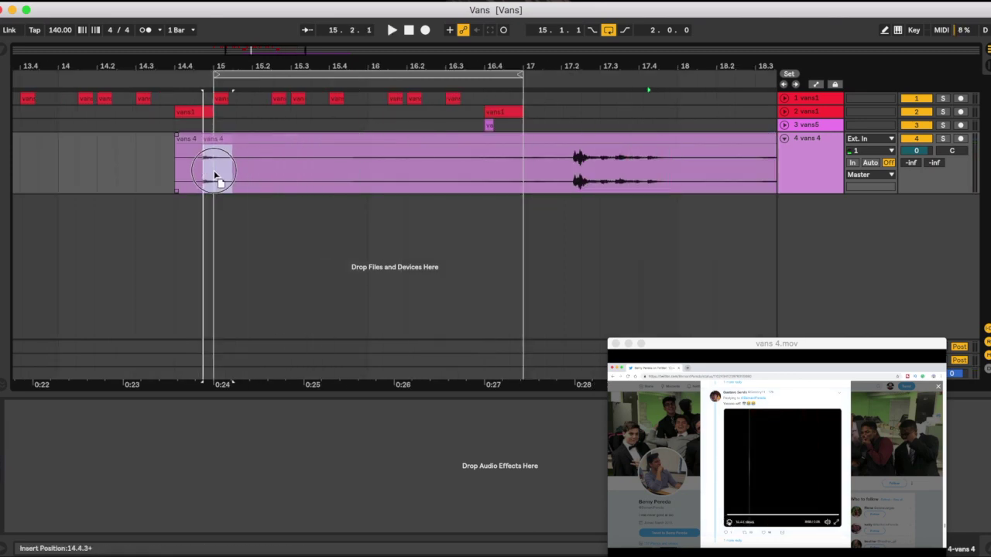
{"action": "left_click", "coordinate": [192, 140]}
{"action": "key", "text": "Delete"}
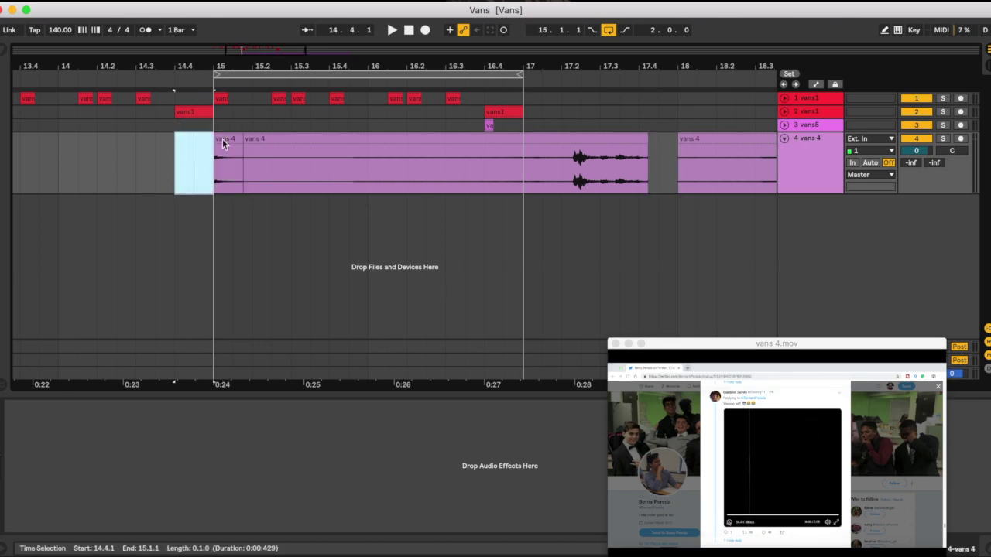
{"action": "left_click", "coordinate": [312, 140]}
{"action": "key", "text": "Delete"}
{"action": "left_click", "coordinate": [701, 140]}
{"action": "key", "text": "Delete"}
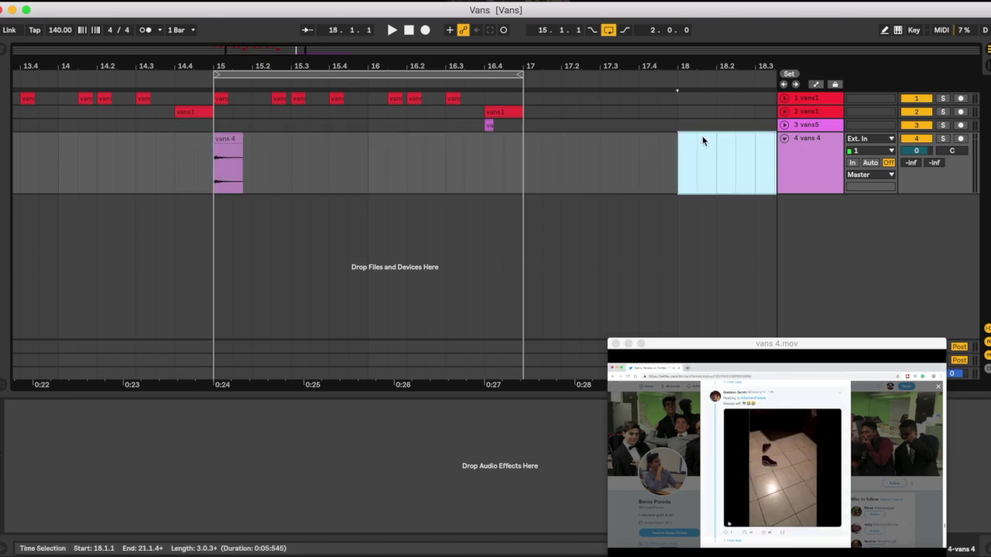
- Fill bars 15 and 16 with short eighth-note vans 4 hits and set the track's volume to -1.5 dB
{"action": "left_click", "coordinate": [942, 138]}
{"action": "double_click", "coordinate": [229, 153]}
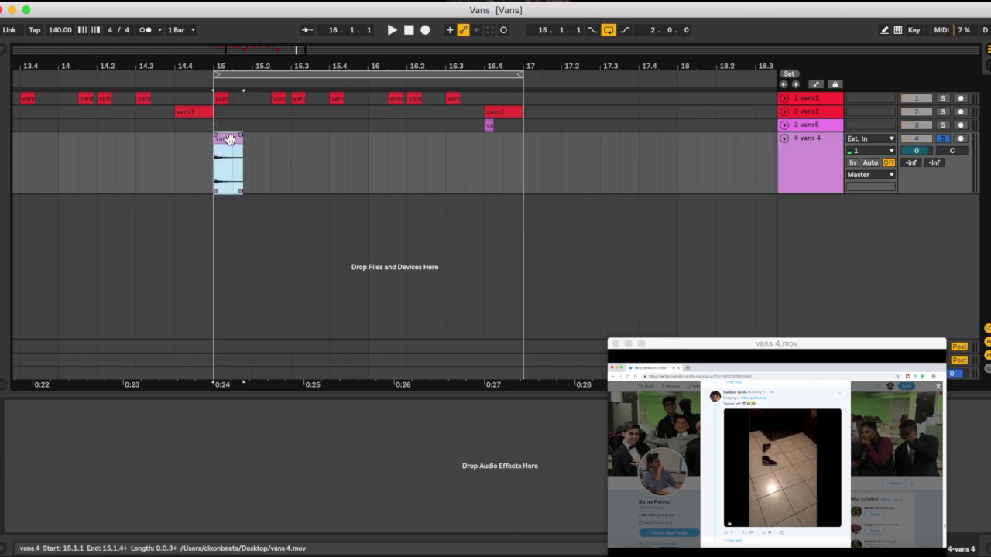
{"action": "key", "text": "space"}
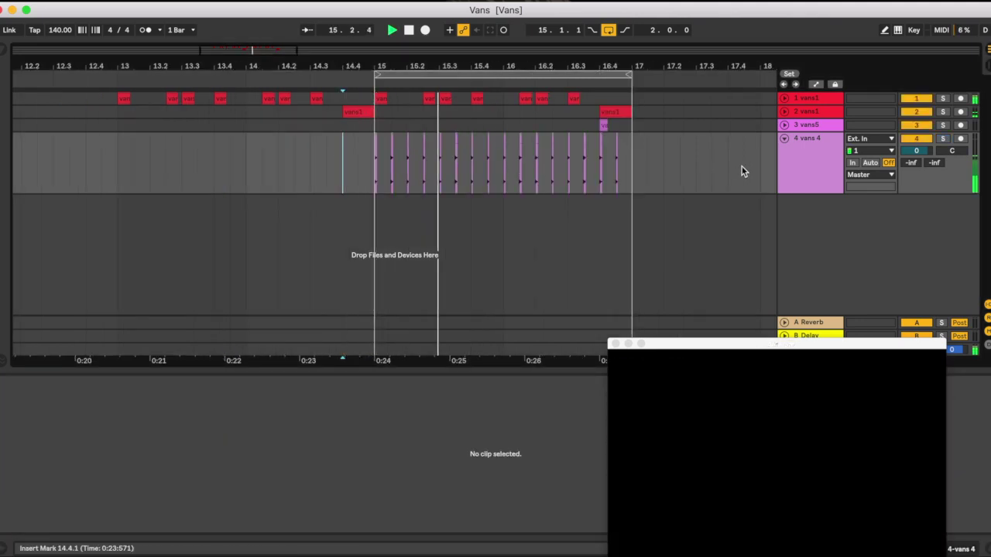
{"action": "left_click_drag", "start_coordinate": [918, 151], "coordinate": [918, 165]}
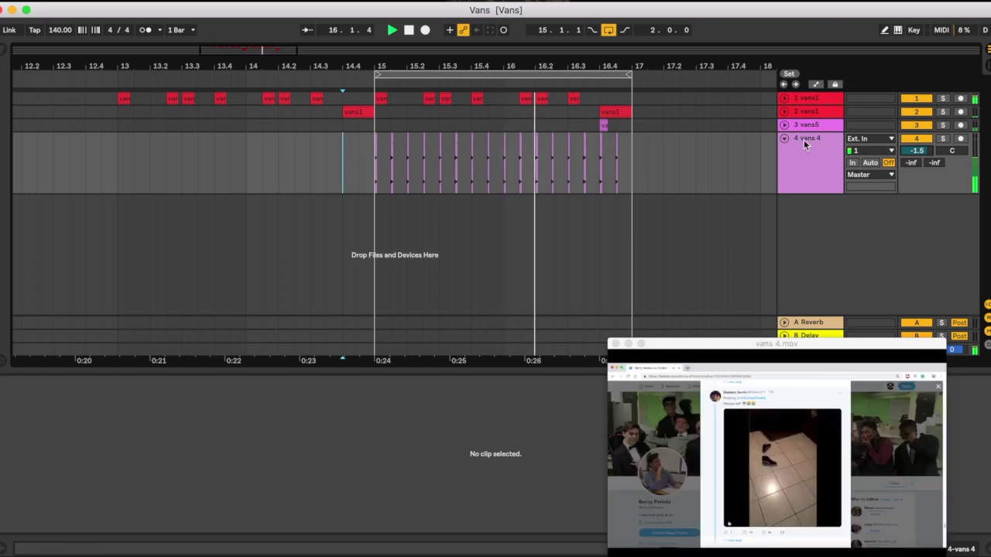
- Show the shared sample settings of all vans 4 hits in bars 15 and 16 and save the Live set
{"action": "left_click_drag", "start_coordinate": [631, 168], "coordinate": [372, 172]}
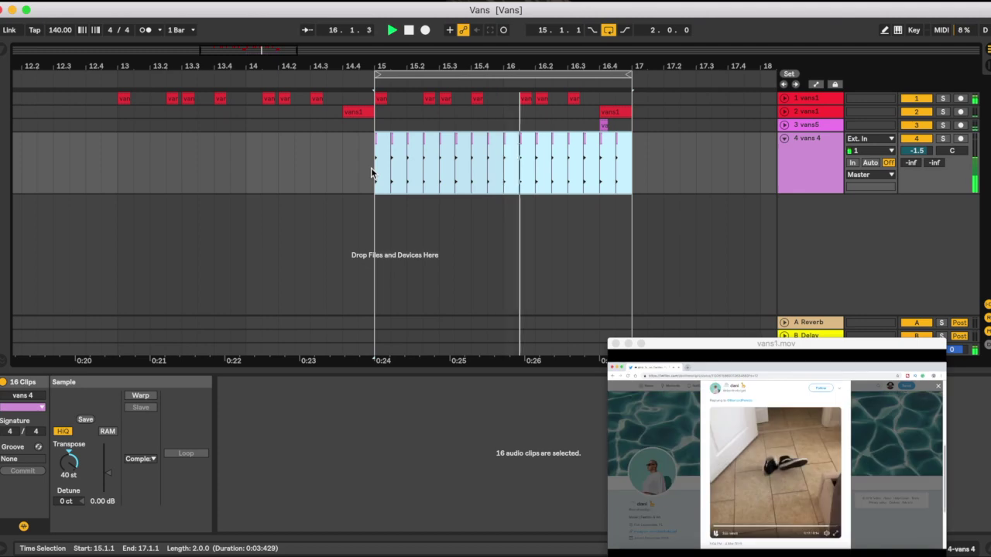
{"action": "key", "text": "space"}
{"action": "left_click", "coordinate": [76, 2]}
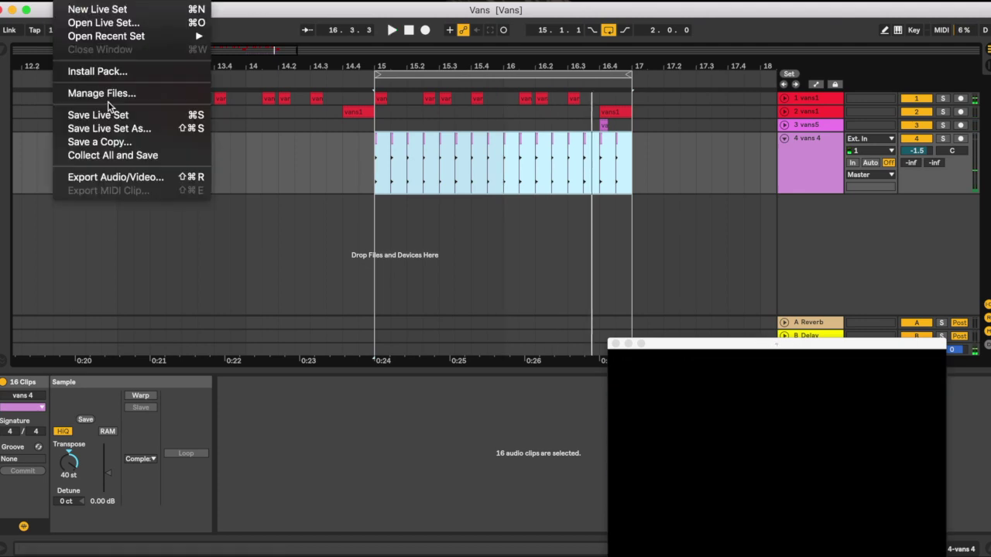
{"action": "left_click", "coordinate": [108, 114]}
- Try the first vans 4 hit at 48 st, return it to 40 st, and listen to the track soloed
{"action": "left_click", "coordinate": [375, 139]}
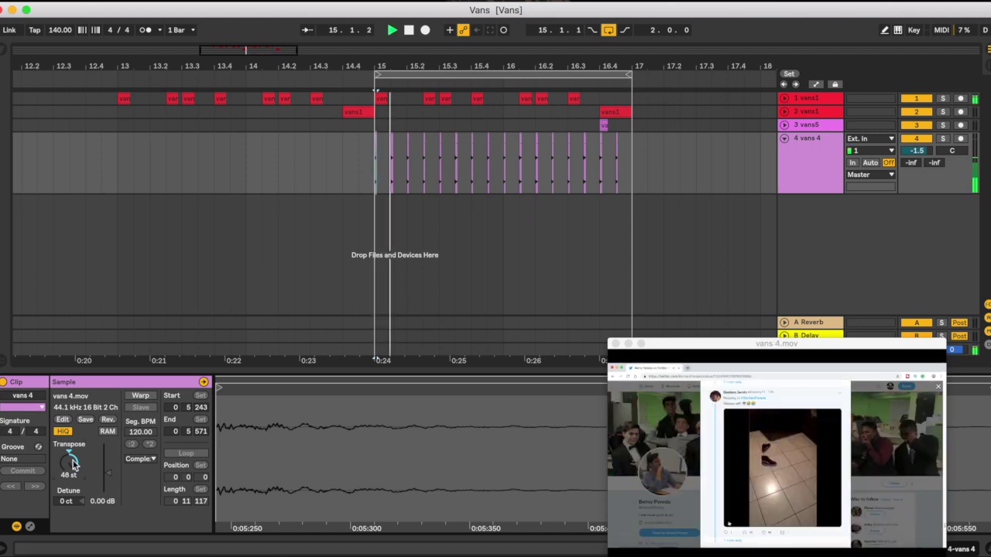
{"action": "key", "text": "space"}
{"action": "left_click", "coordinate": [941, 139]}
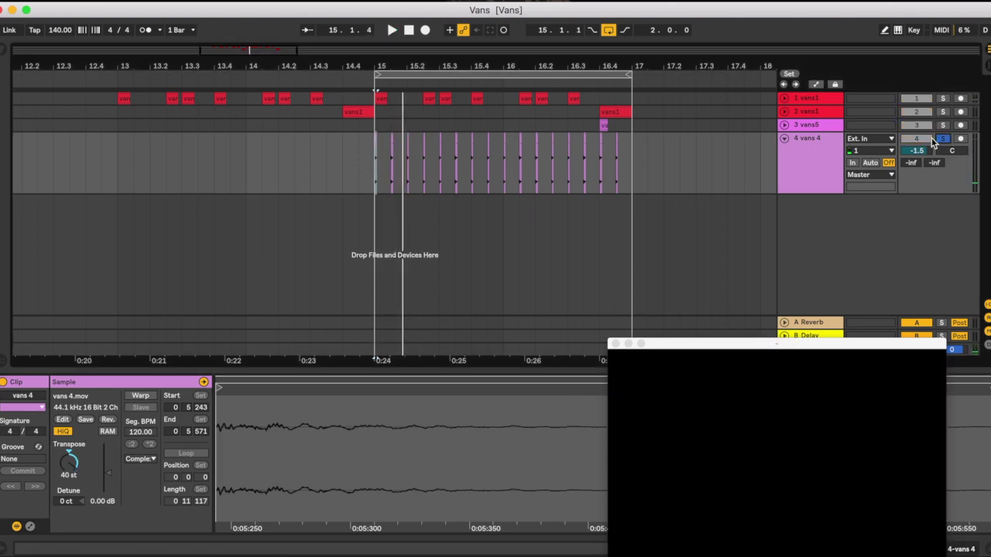
{"action": "left_click", "coordinate": [415, 239]}
{"action": "left_click", "coordinate": [366, 228]}
{"action": "key", "text": "space"}
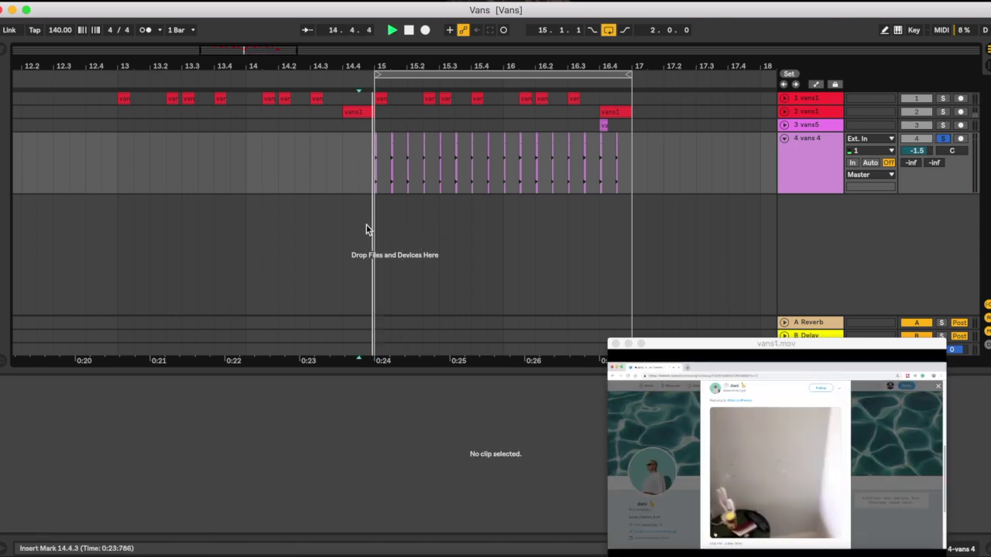
{"action": "left_click", "coordinate": [942, 138]}
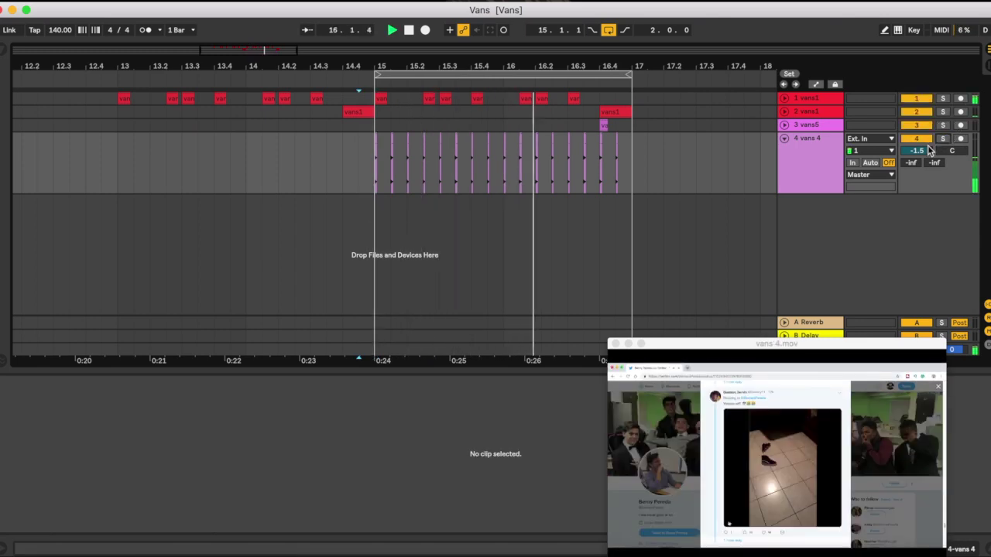
- Collapse the vans 4 hits track and load the full vans 4 recording onto a new track at bar 15
{"action": "left_click", "coordinate": [784, 138]}
{"action": "left_click", "coordinate": [662, 255]}
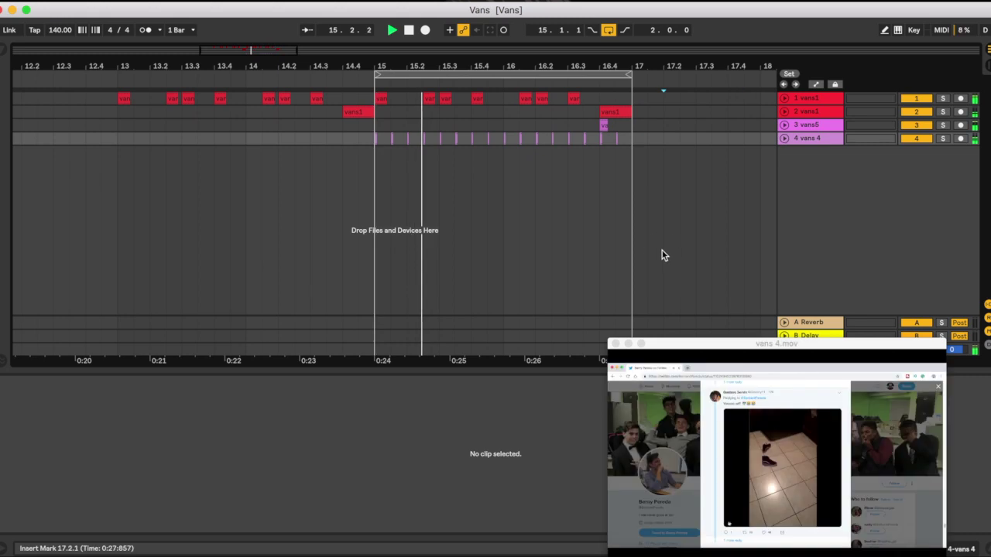
{"action": "left_click_drag", "start_coordinate": [572, 76], "coordinate": [571, 70]}
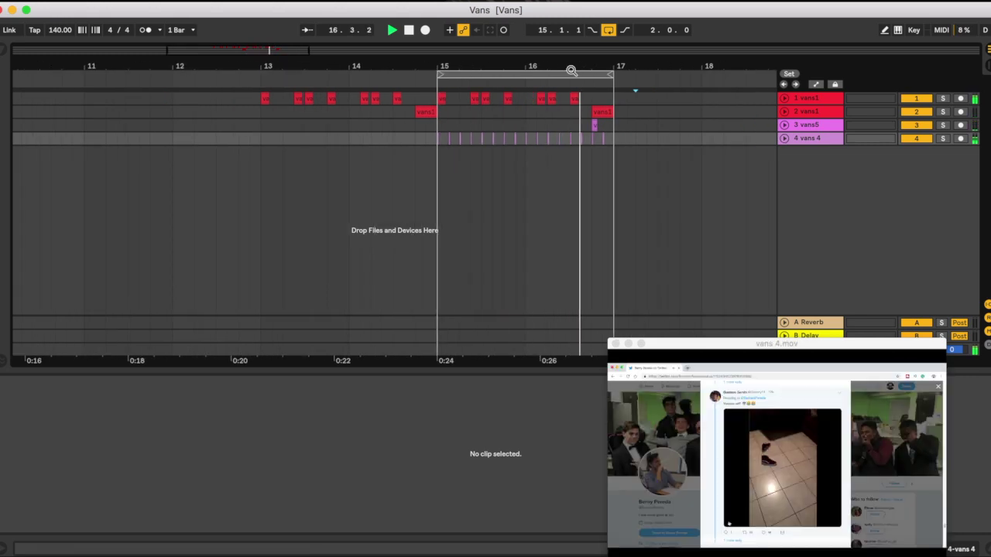
{"action": "key", "text": "space"}
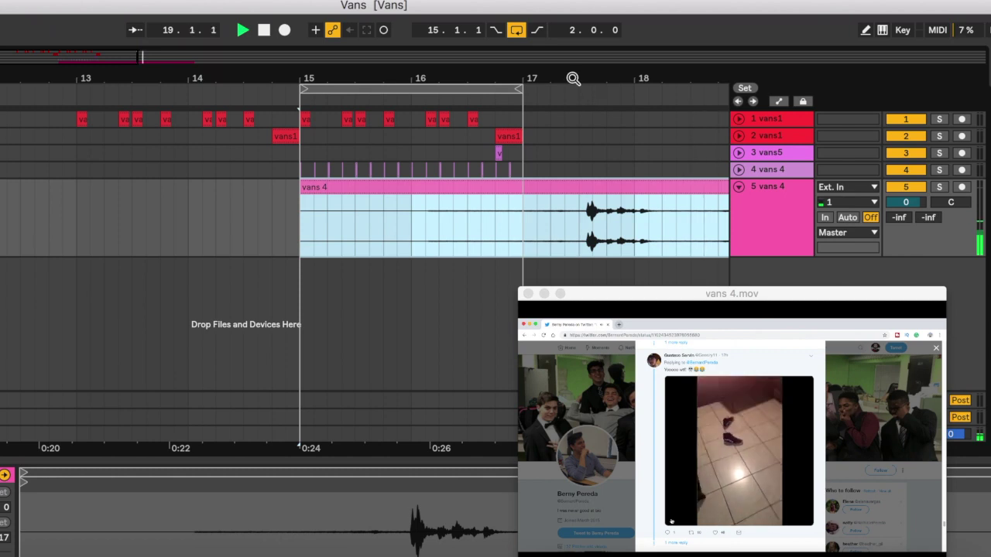
{"action": "left_click_drag", "start_coordinate": [572, 79], "coordinate": [95, 77]}
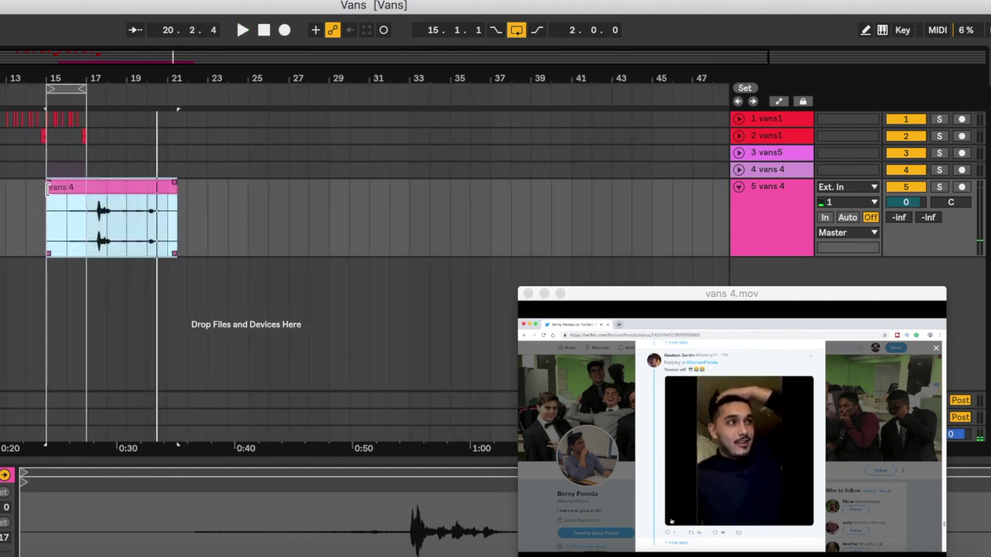
- Trim the new vans 4 recording to a short sound near bar 20 and set up a Sampler with it on an armed MIDI track
{"action": "left_click_drag", "start_coordinate": [46, 193], "coordinate": [139, 206]}
{"action": "left_click_drag", "start_coordinate": [172, 69], "coordinate": [160, 72]}
{"action": "left_click", "coordinate": [74, 93]}
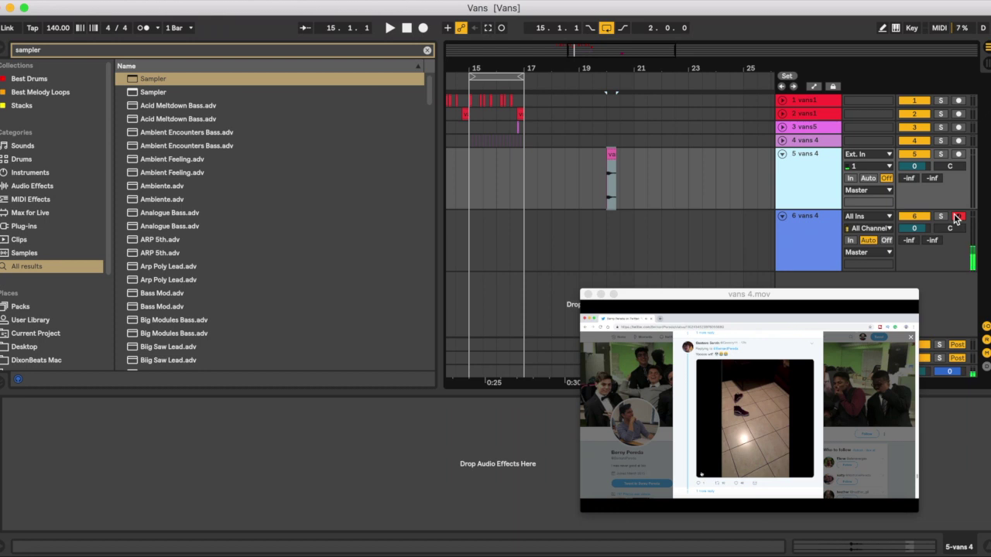
- Record a looping four-bar melody from bar 1 with the vans 4 Sampler and show the Sampler's sample settings
{"action": "left_click_drag", "start_coordinate": [685, 77], "coordinate": [685, 70]}
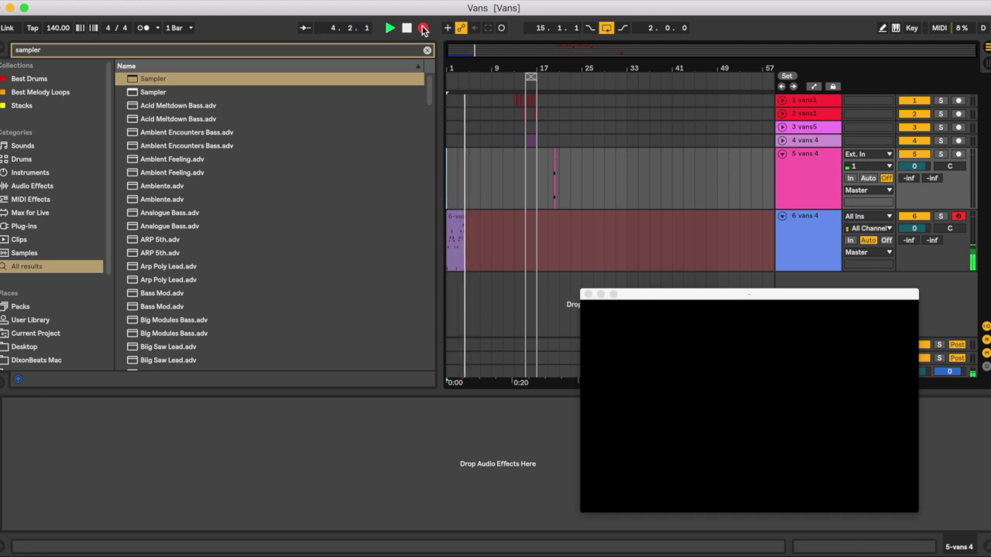
{"action": "left_click", "coordinate": [423, 28]}
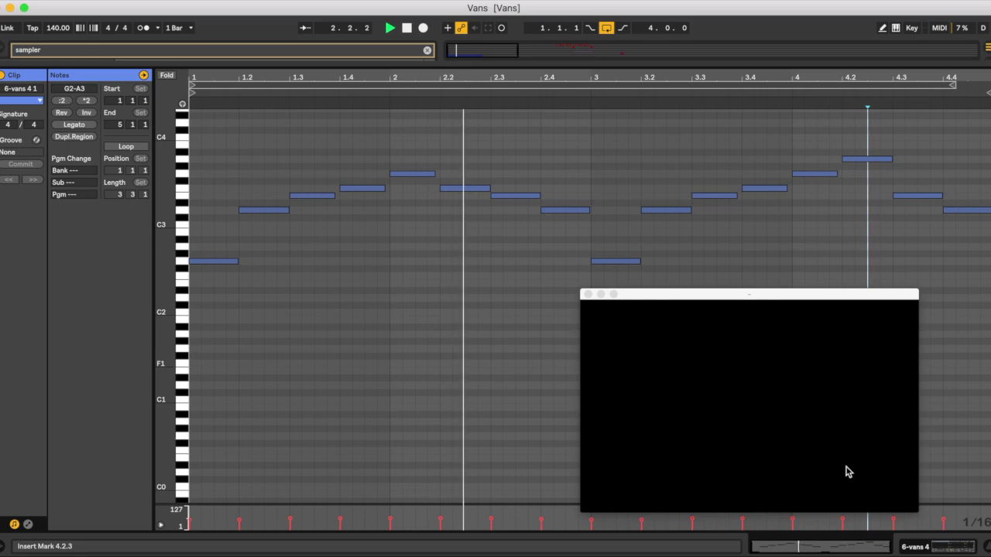
{"action": "left_click", "coordinate": [985, 546]}
{"action": "left_click", "coordinate": [807, 218]}
{"action": "left_click", "coordinate": [807, 217]}
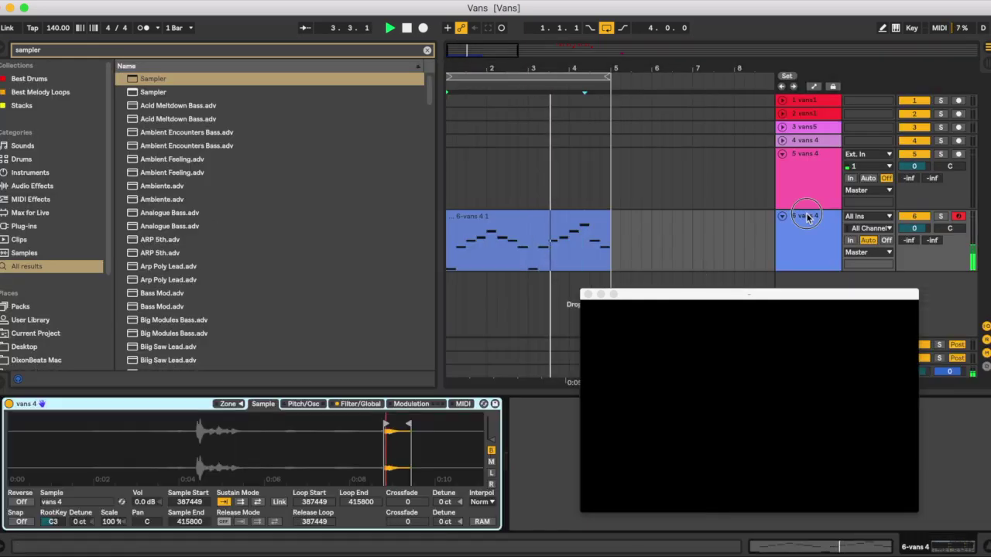
- Hide the browser and place the four-bar drum pattern at bar 1 so it plays with the recorded melody
{"action": "left_click", "coordinate": [426, 49]}
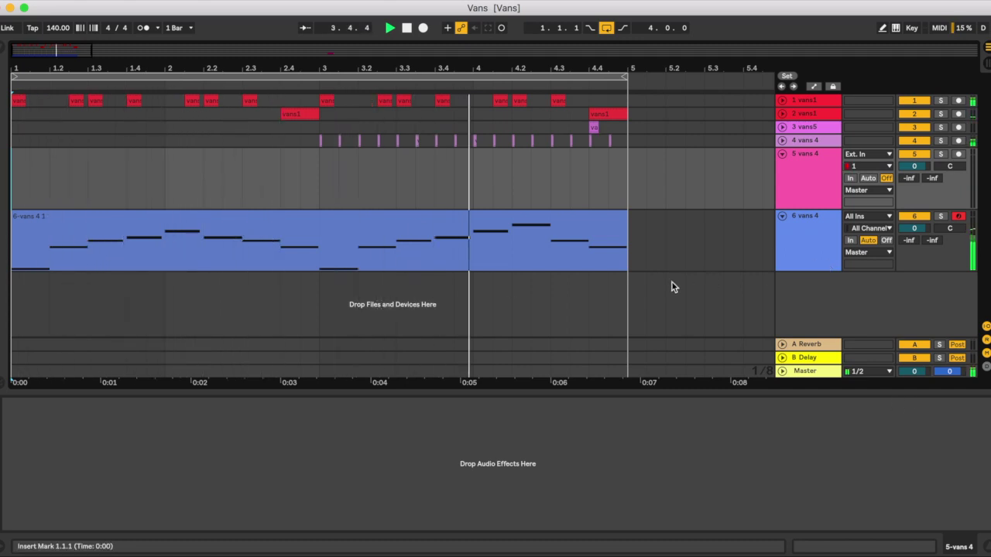
{"action": "left_click_drag", "start_coordinate": [692, 68], "coordinate": [582, 68]}
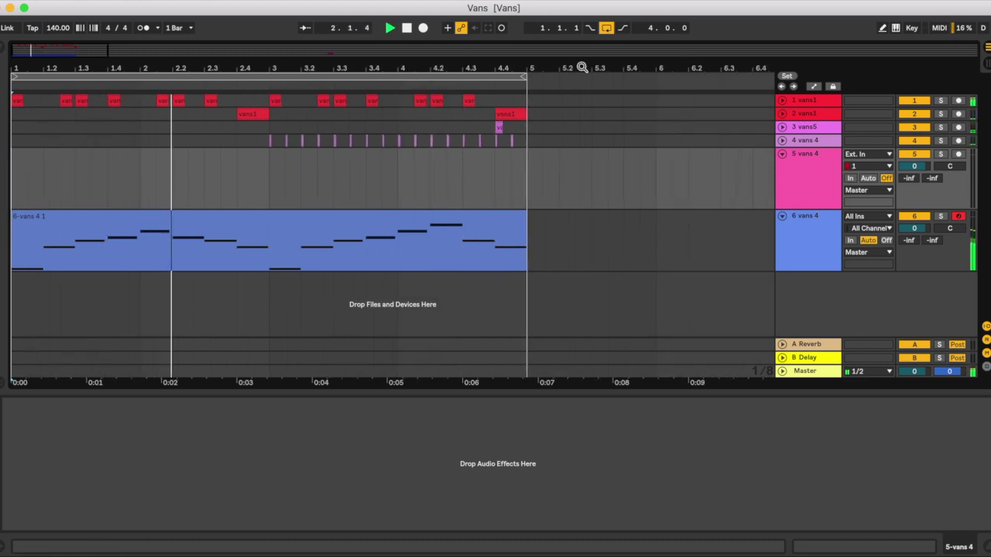
- Copy the vans5 hit from 4.4 to 2.4, 1.4 and 3.4 on its track
{"action": "left_click", "coordinate": [498, 127]}
{"action": "double_click", "coordinate": [499, 127]}
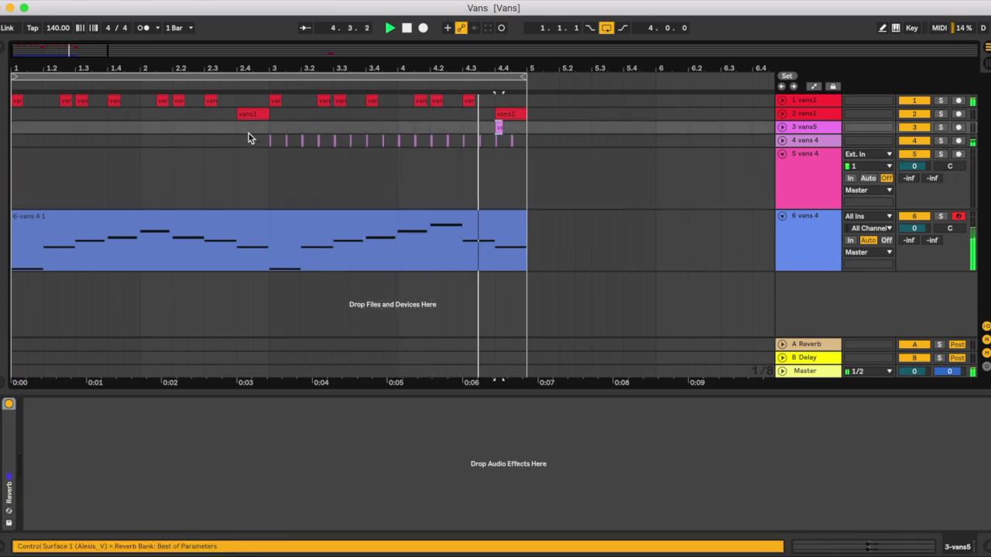
{"action": "double_click", "coordinate": [239, 127]}
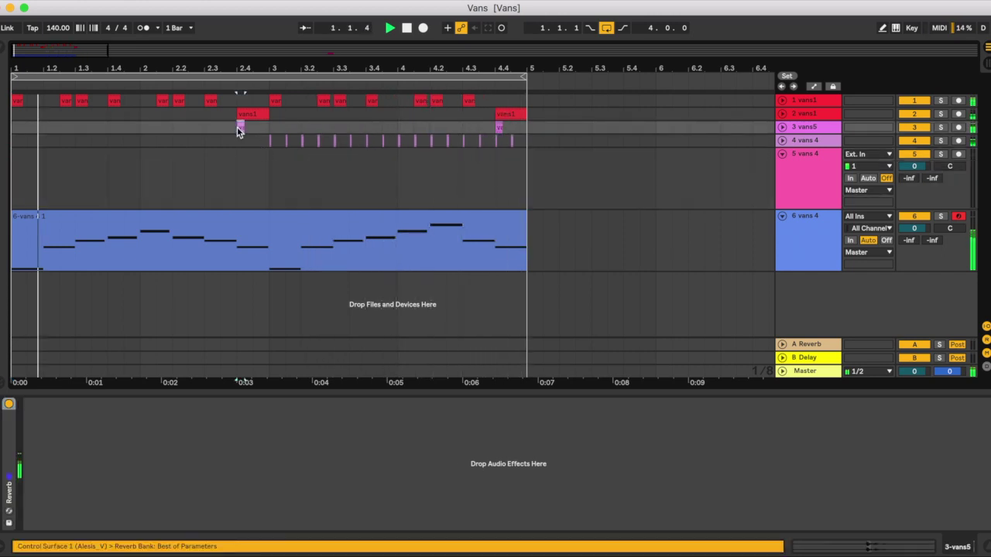
{"action": "left_click", "coordinate": [108, 128]}
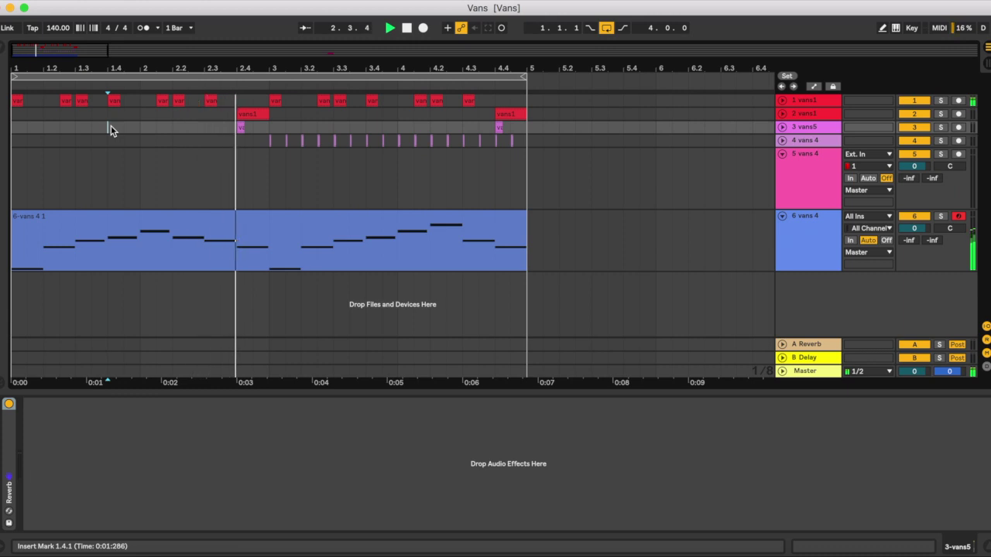
{"action": "double_click", "coordinate": [111, 127]}
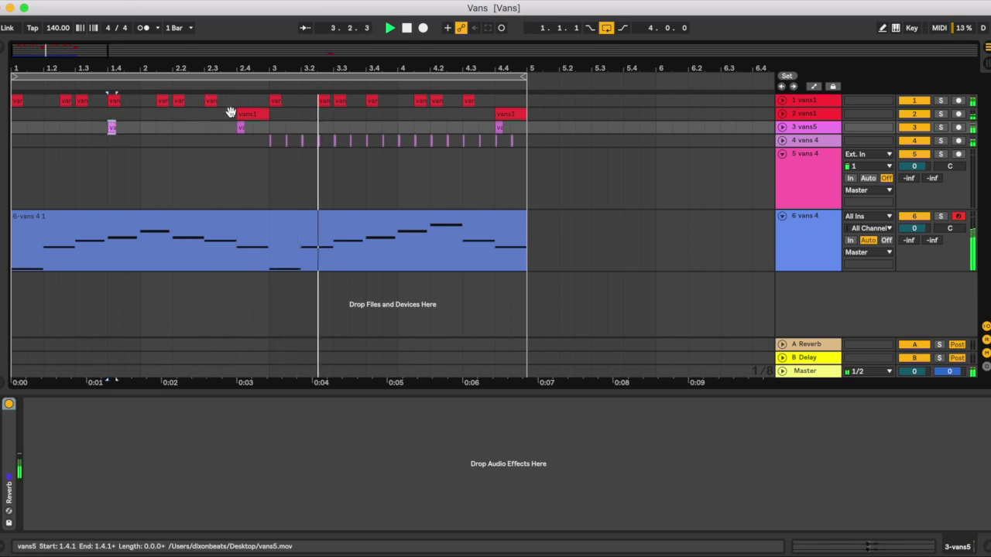
{"action": "left_click", "coordinate": [367, 128]}
{"action": "double_click", "coordinate": [368, 127]}
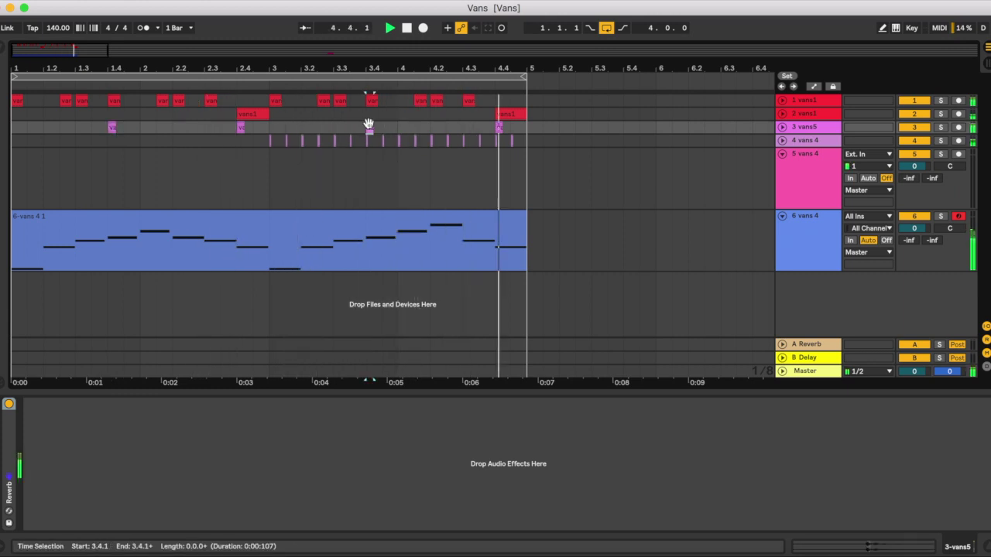
{"action": "left_click", "coordinate": [371, 179]}
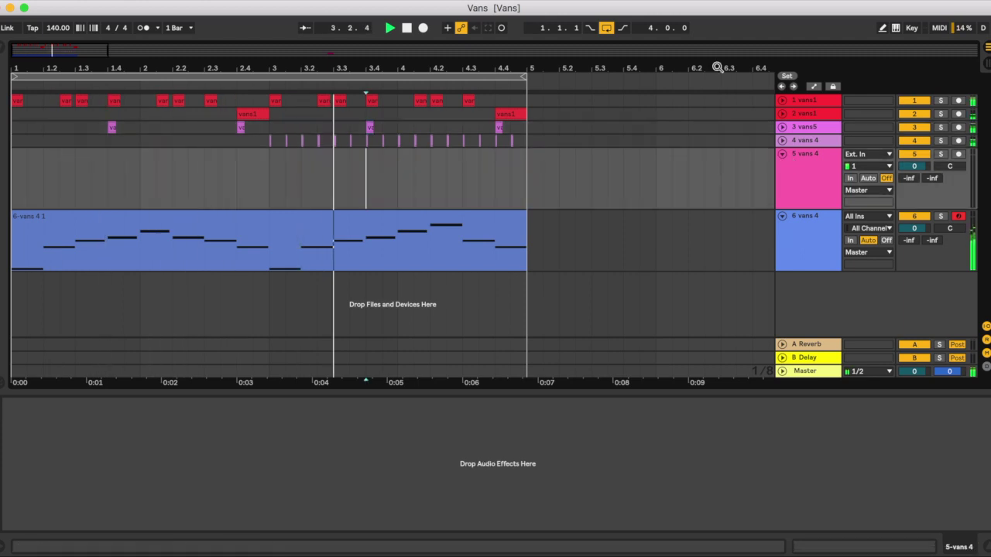
- Delete the leftover vans 4 audio track and add Ozone 8 to the master track
{"action": "left_click_drag", "start_coordinate": [717, 68], "coordinate": [83, 69]}
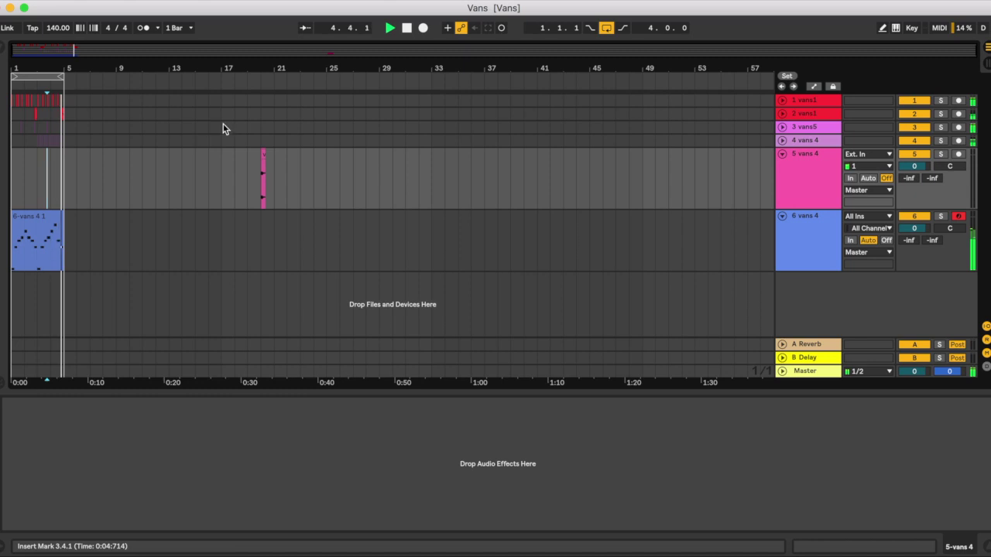
{"action": "left_click", "coordinate": [257, 77]}
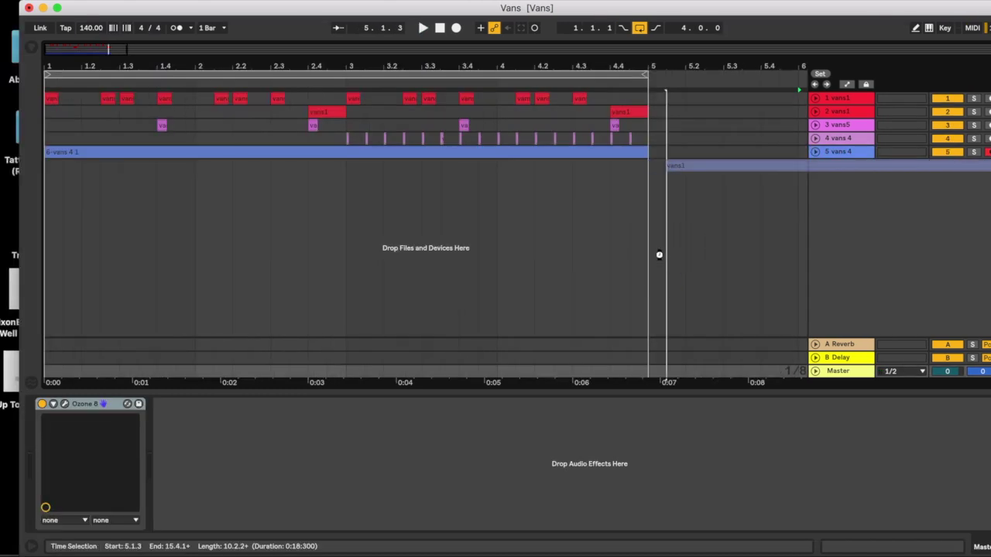
- Audition the long vans1 recording on track 6 from several points between about bars 6 and 10
{"action": "left_click_drag", "start_coordinate": [709, 75], "coordinate": [533, 53]}
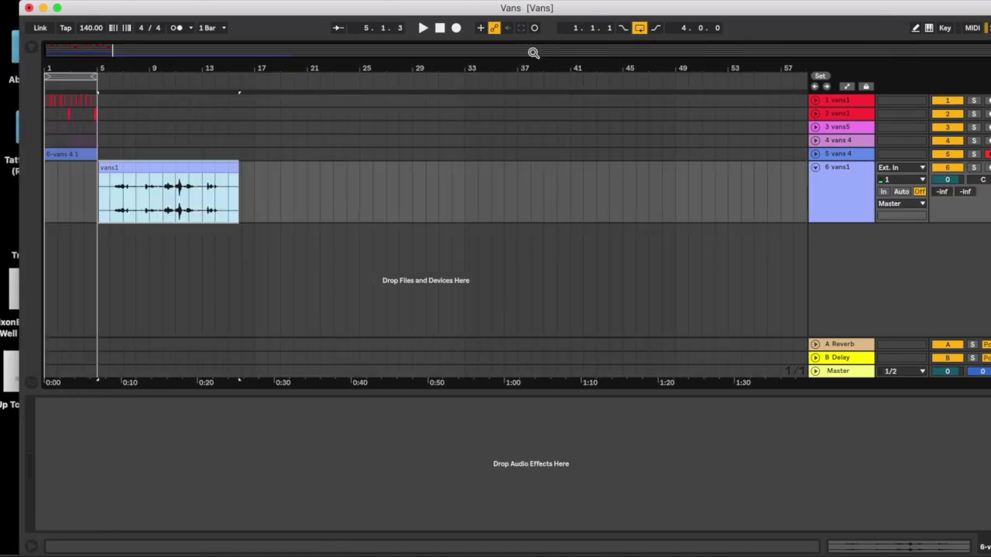
{"action": "left_click_drag", "start_coordinate": [49, 65], "coordinate": [299, 109]}
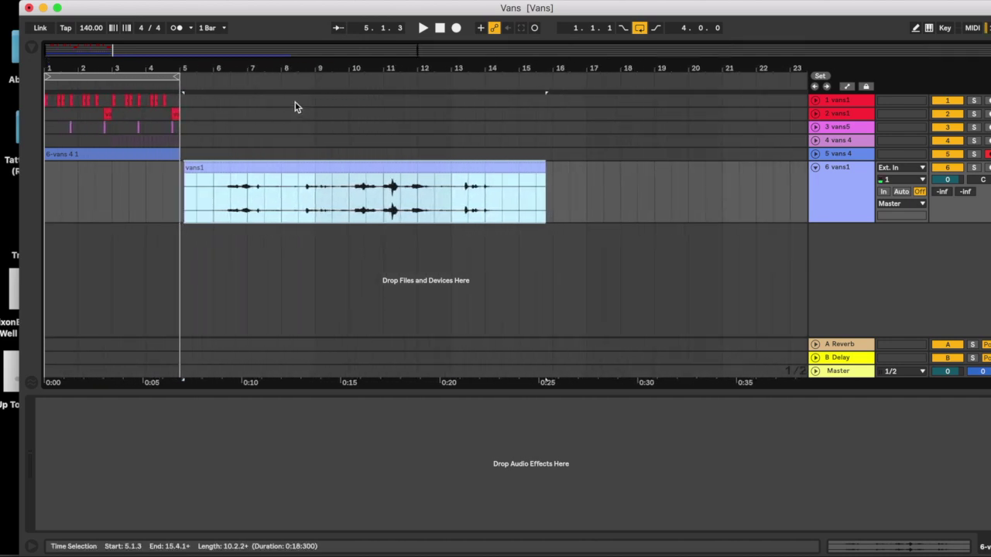
{"action": "key", "text": "space"}
{"action": "left_click", "coordinate": [220, 80]}
{"action": "key", "text": "space"}
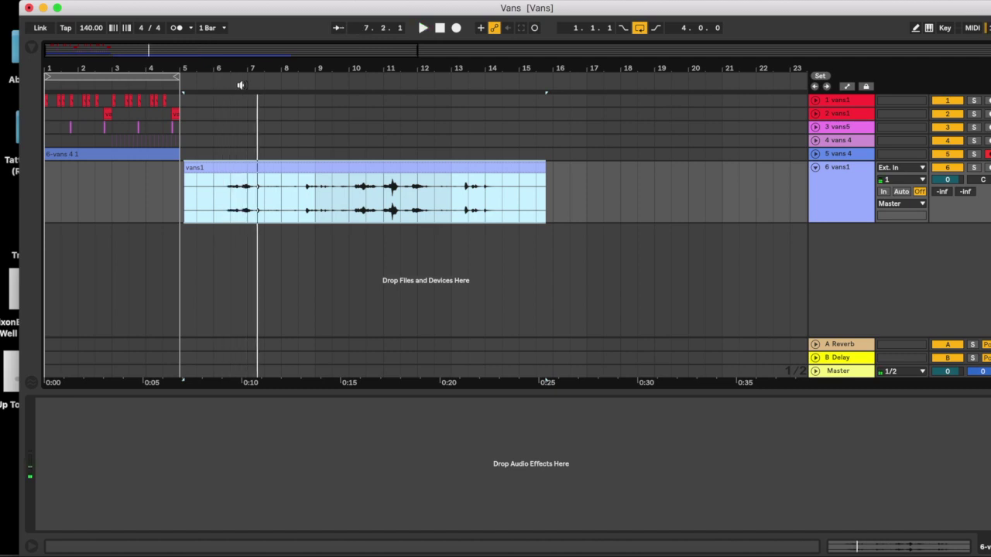
{"action": "left_click", "coordinate": [295, 84]}
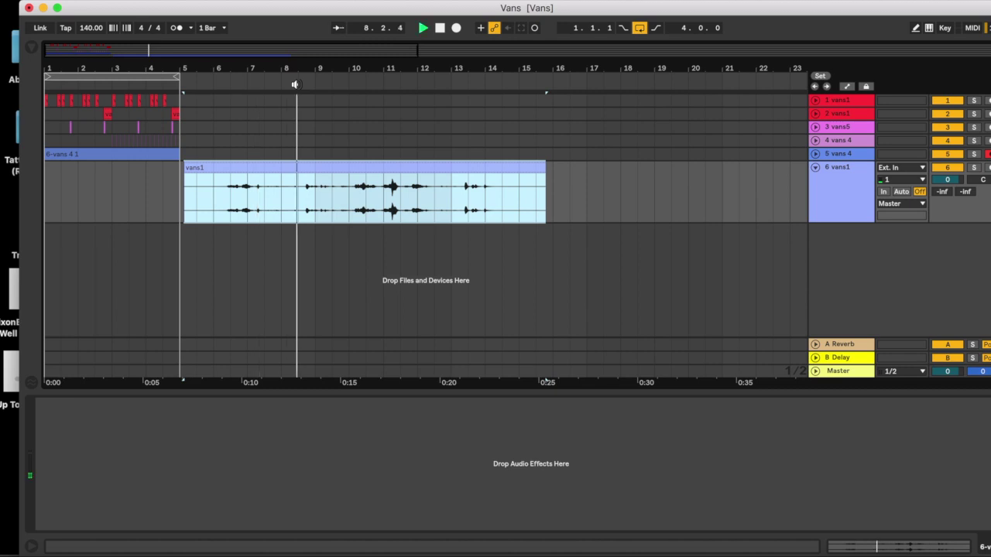
{"action": "left_click", "coordinate": [355, 94]}
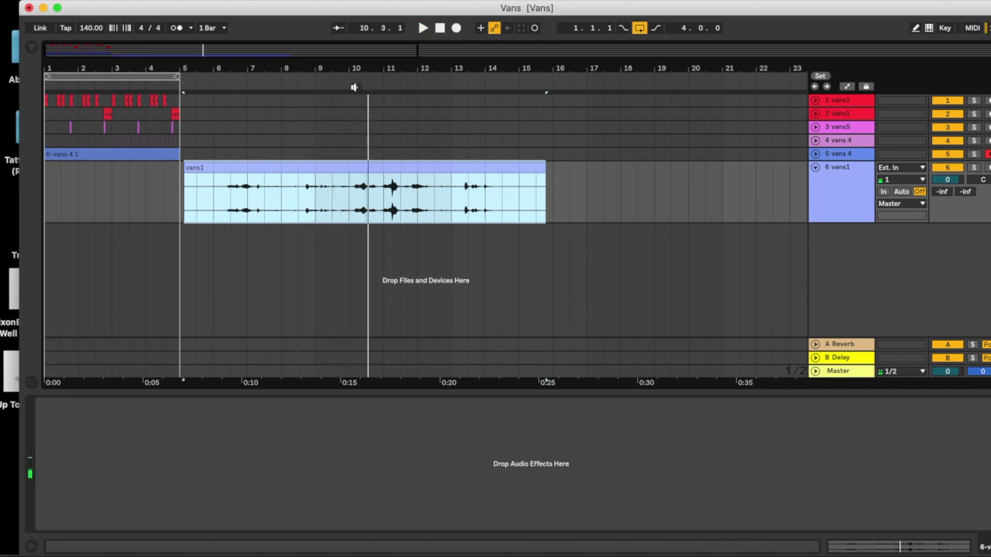
{"action": "left_click_drag", "start_coordinate": [356, 77], "coordinate": [545, 204]}
{"action": "key", "text": "space"}
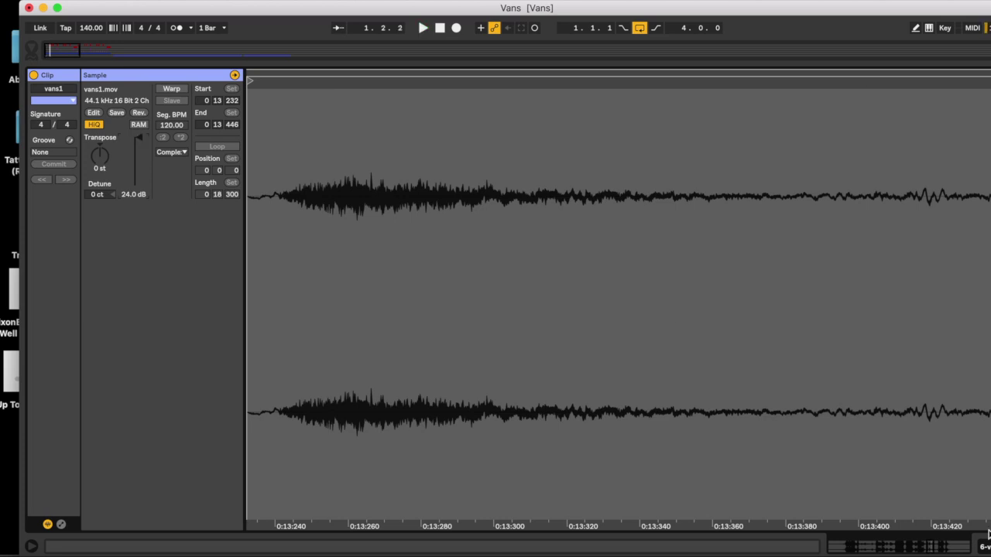
- Paste the sliced vans1 hit on track 6 at 1.4, 2.1.3, 2.2, 2.3 and 2.4
{"action": "left_click_drag", "start_coordinate": [745, 17], "coordinate": [723, 15]}
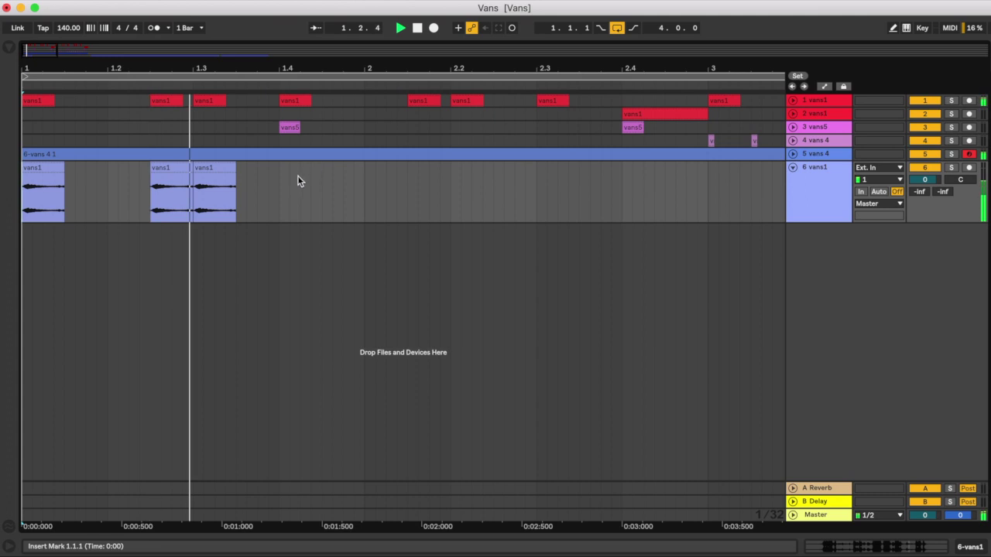
{"action": "left_click", "coordinate": [277, 185]}
{"action": "key", "text": "super+v"}
{"action": "left_click", "coordinate": [408, 186]}
{"action": "key", "text": "super+v"}
{"action": "left_click", "coordinate": [454, 190]}
{"action": "key", "text": "super+v"}
{"action": "left_click", "coordinate": [536, 183]}
{"action": "key", "text": "super+v"}
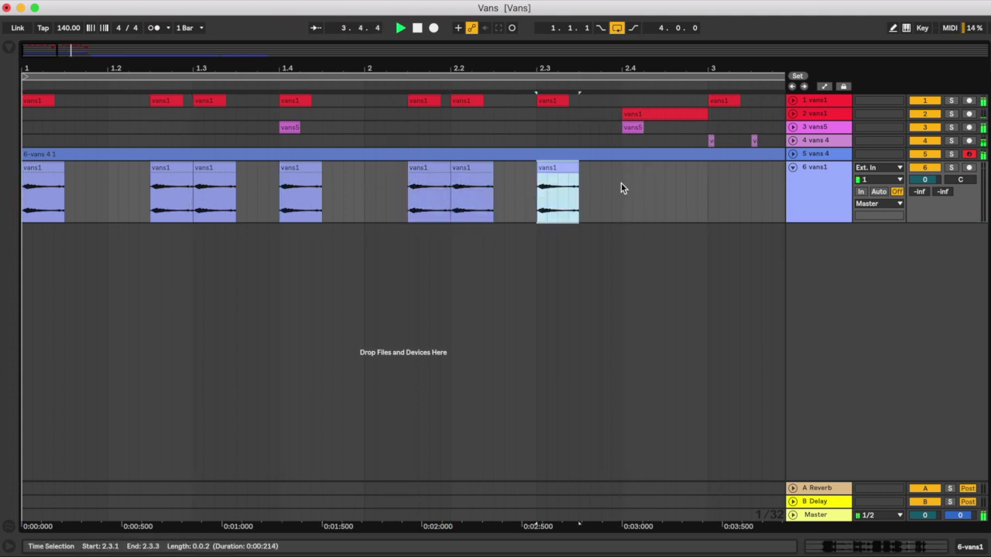
{"action": "left_click", "coordinate": [620, 182]}
{"action": "key", "text": "super+v"}
- Paste the vans1 hit on track 6 at 3, 3.2.3, 3.3 and 3.4, matching the track 1 pattern
{"action": "left_click_drag", "start_coordinate": [616, 68], "coordinate": [617, 34]}
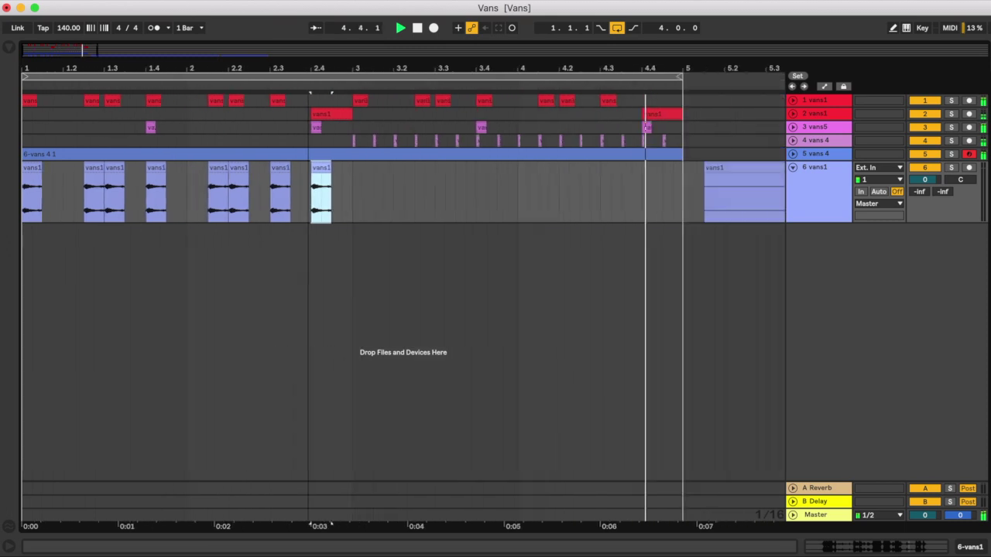
{"action": "left_click", "coordinate": [350, 207]}
{"action": "key", "text": "super+v"}
{"action": "left_click", "coordinate": [415, 199]}
{"action": "key", "text": "super+v"}
{"action": "left_click", "coordinate": [442, 198]}
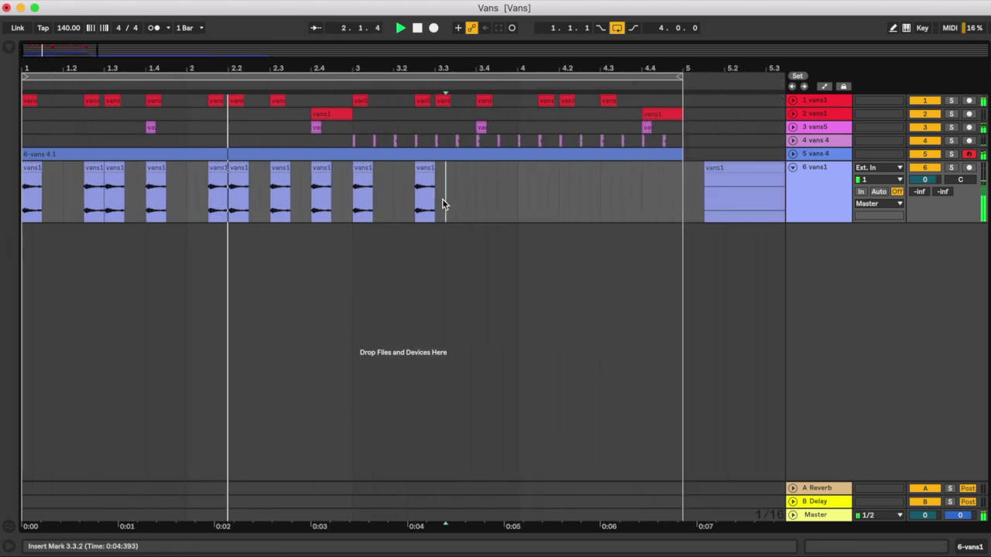
{"action": "key", "text": "super+v"}
{"action": "left_click_drag", "start_coordinate": [442, 203], "coordinate": [435, 201]}
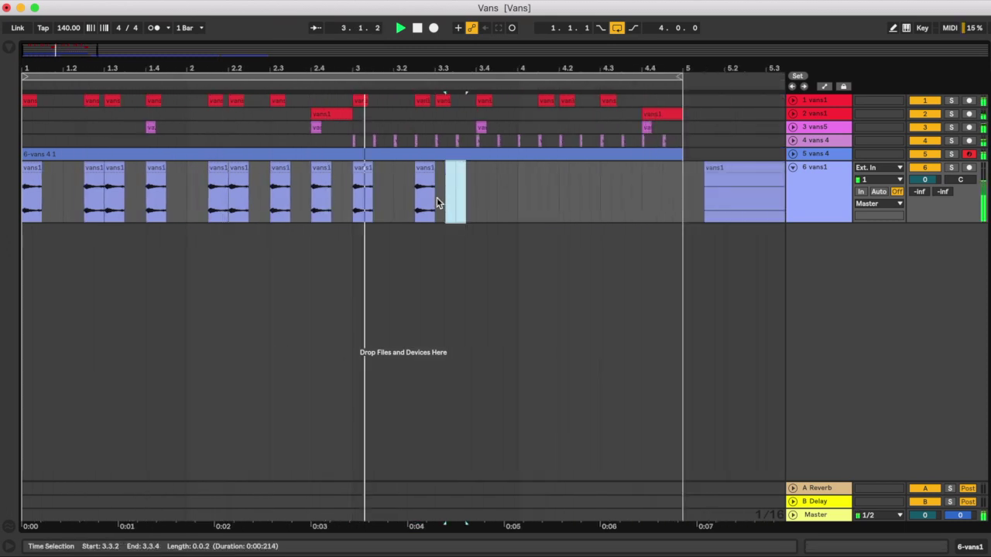
{"action": "left_click", "coordinate": [477, 190]}
{"action": "key", "text": "super+v"}
- Paste the vans1 hit on track 6 at 4.1.3, 4.2, 4.3 and 4.4
{"action": "left_click", "coordinate": [541, 191]}
{"action": "key", "text": "super+v"}
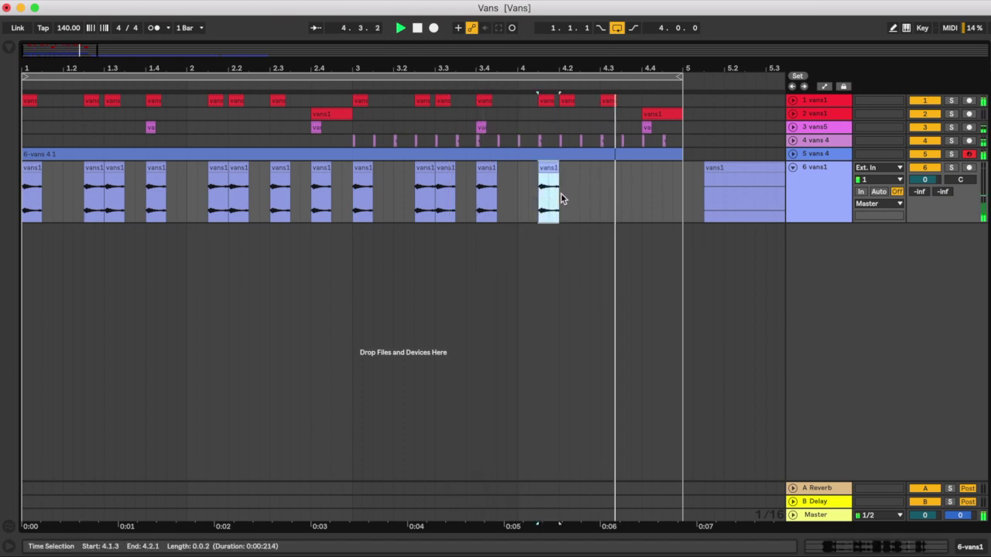
{"action": "left_click", "coordinate": [564, 193]}
{"action": "key", "text": "super+v"}
{"action": "left_click", "coordinate": [601, 193]}
{"action": "key", "text": "super+v"}
{"action": "left_click", "coordinate": [647, 196]}
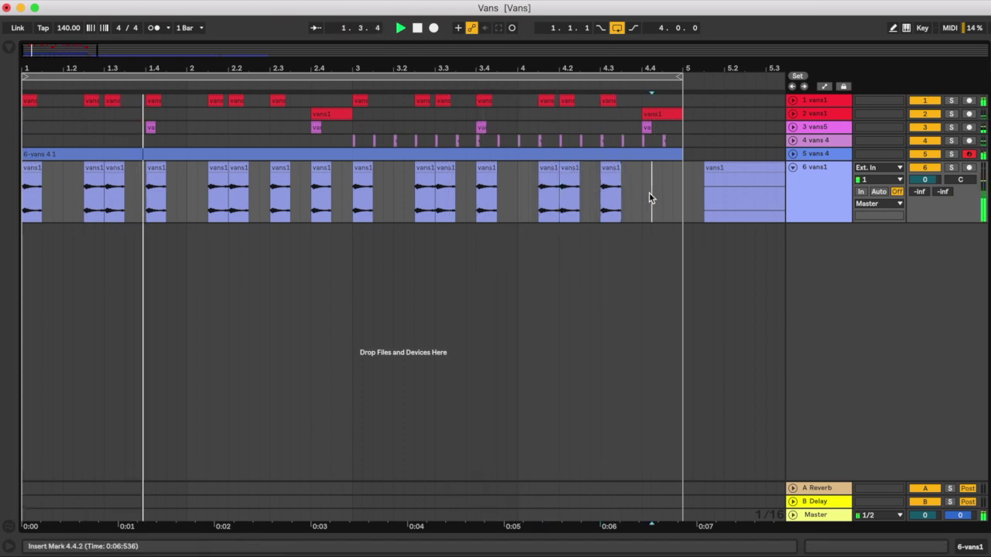
{"action": "key", "text": "super+v"}
{"action": "left_click", "coordinate": [647, 264]}
- Delete the two leftover vans1 clips after bar 5 on track 6
{"action": "left_click_drag", "start_coordinate": [714, 69], "coordinate": [247, 71]}
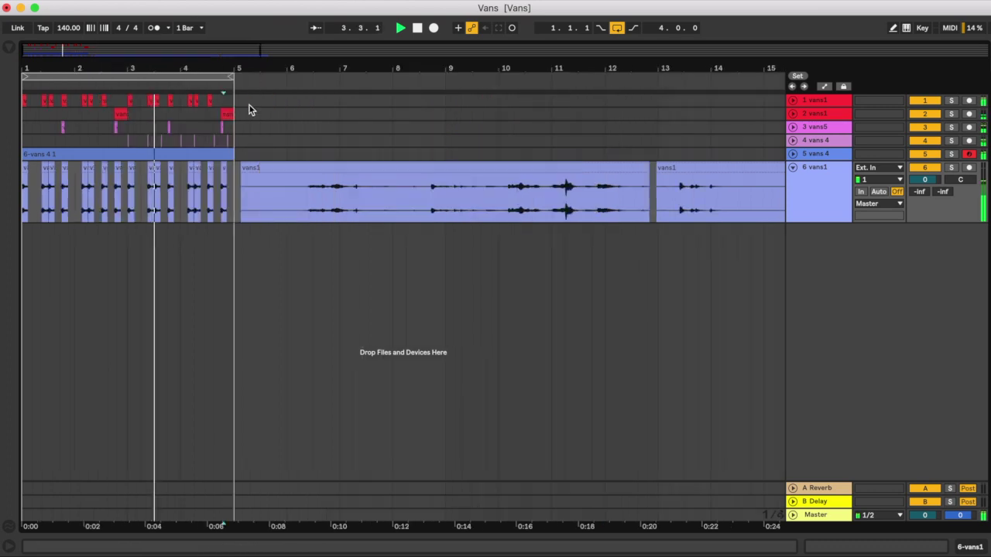
{"action": "left_click", "coordinate": [685, 165]}
{"action": "key", "text": "Delete"}
{"action": "left_click", "coordinate": [627, 165]}
{"action": "key", "text": "Delete"}
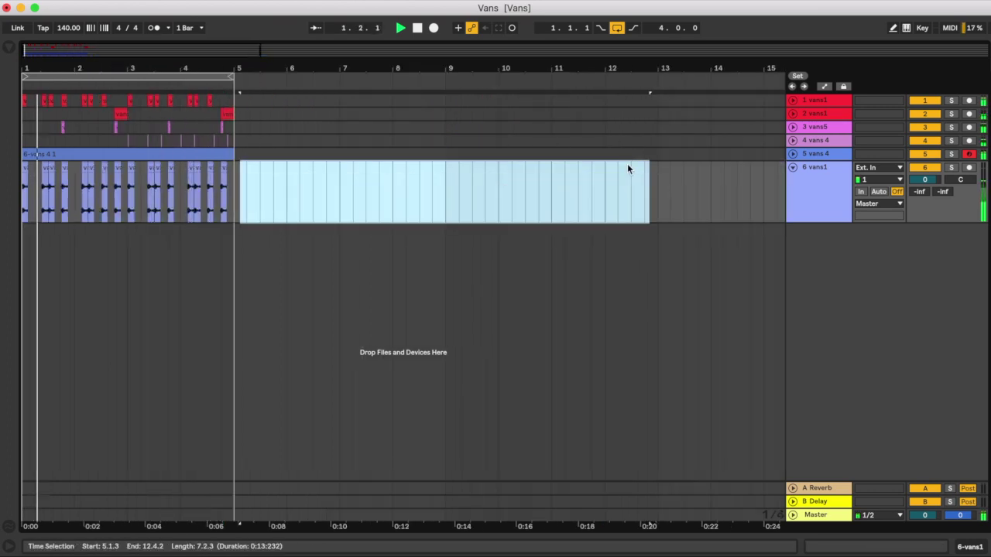
{"action": "left_click_drag", "start_coordinate": [563, 196], "coordinate": [550, 199]}
{"action": "left_click", "coordinate": [422, 252]}
- Shorten the Cymatics - Empire 808 10 - G clip to end at 1.4 and lower its track volume to -4.5
{"action": "left_click_drag", "start_coordinate": [95, 69], "coordinate": [27, 67]}
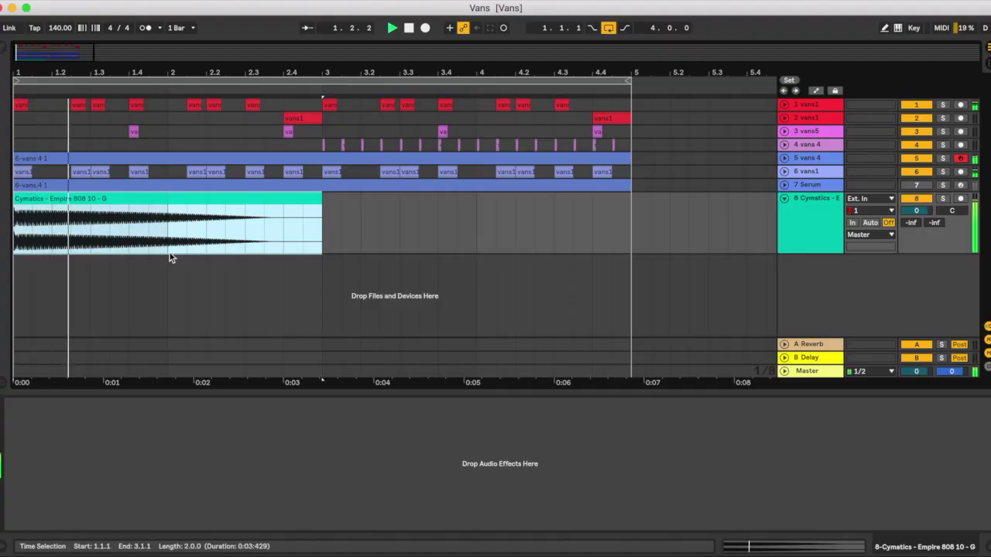
{"action": "left_click", "coordinate": [179, 276]}
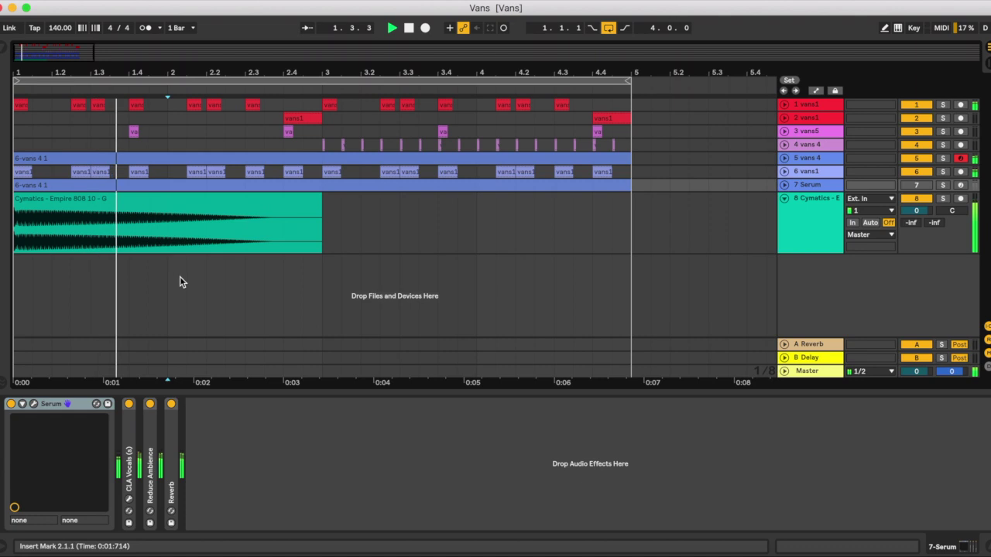
{"action": "left_click_drag", "start_coordinate": [320, 204], "coordinate": [148, 208]}
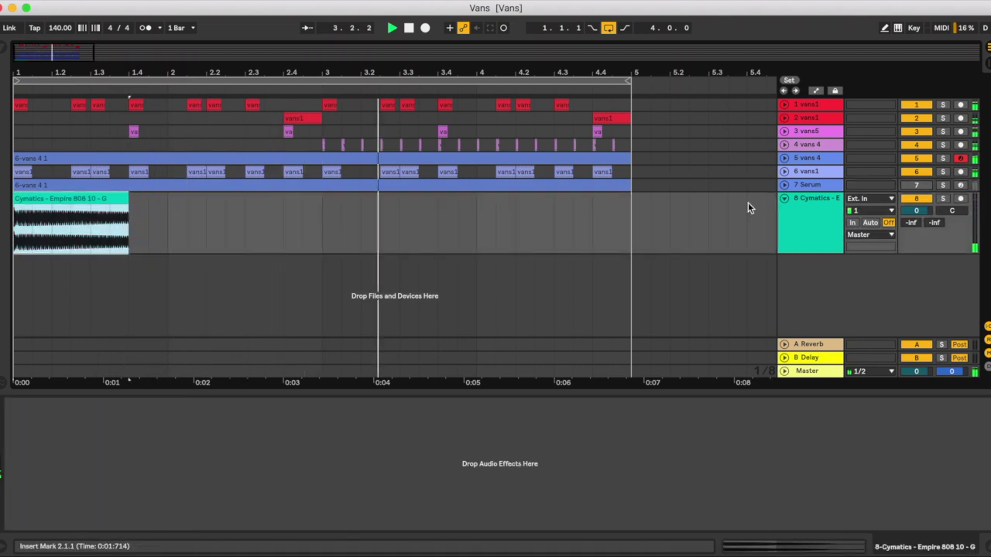
{"action": "key", "text": "space"}
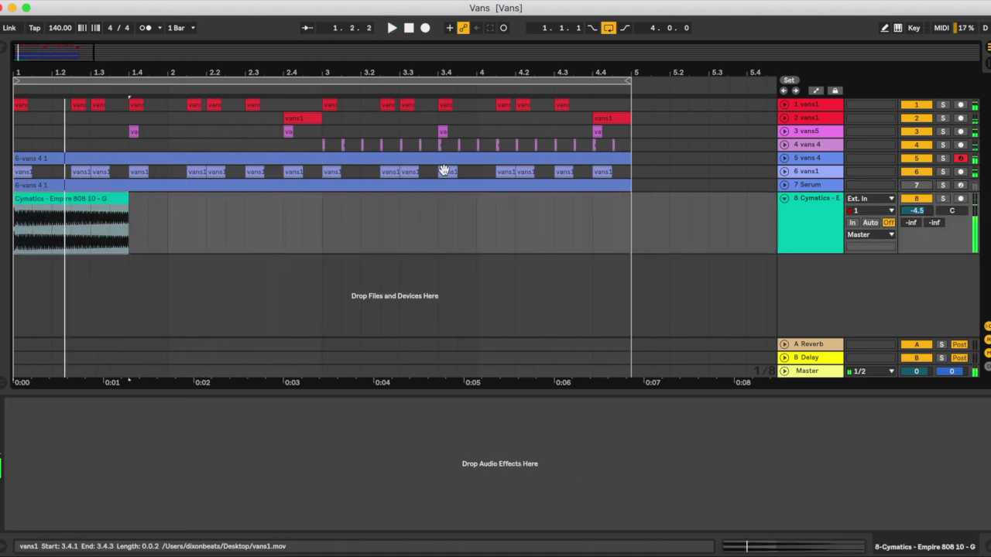
- Duplicate and trim the 808 clip so its hits follow the track 1 rhythm through bars 1 and 2
{"action": "key", "text": "space"}
{"action": "key", "text": "super+d"}
{"action": "key", "text": "space"}
{"action": "left_click_drag", "start_coordinate": [242, 204], "coordinate": [88, 199]}
{"action": "mouse_move", "coordinate": [109, 202]}
{"action": "left_mouse_down"}
{"action": "mouse_move", "coordinate": [90, 203]}
{"action": "mouse_move", "coordinate": [128, 201]}
{"action": "left_mouse_up"}
{"action": "key", "text": "space"}
{"action": "key", "text": "super+d"}
{"action": "key", "text": "super+d"}
{"action": "key", "text": "super+d"}
{"action": "key", "text": "super+d"}
- Trim the last 808 hit to end at 2.4 and duplicate the 808 pattern into bars 3 and 4
{"action": "left_click_drag", "start_coordinate": [271, 199], "coordinate": [232, 199]}
{"action": "key", "text": "super+d"}
{"action": "left_click_drag", "start_coordinate": [302, 199], "coordinate": [283, 199]}
{"action": "left_click", "coordinate": [43, 199], "text": "shift"}
{"action": "key", "text": "super+d"}
- Lower the 808 track's volume further while the loop plays, and open the 808 clip at 4.4
{"action": "left_click", "coordinate": [407, 30]}
{"action": "left_click", "coordinate": [380, 295]}
{"action": "key", "text": "space"}
{"action": "left_click_drag", "start_coordinate": [916, 210], "coordinate": [916, 221]}
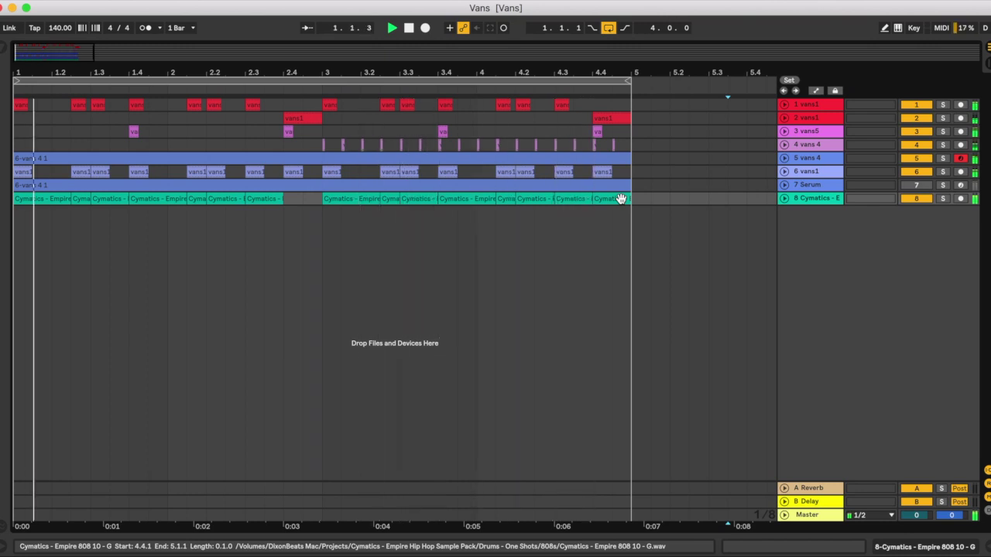
{"action": "left_click", "coordinate": [621, 199]}
{"action": "double_click", "coordinate": [620, 199]}
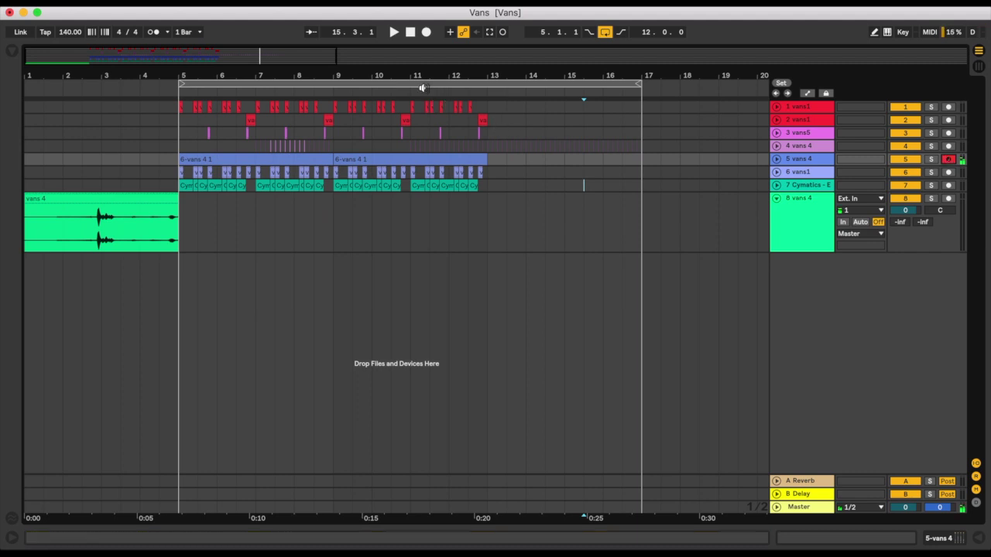
- Play the extended arrangement from around bar 11
{"action": "left_click", "coordinate": [424, 88]}
{"action": "left_click", "coordinate": [426, 33]}
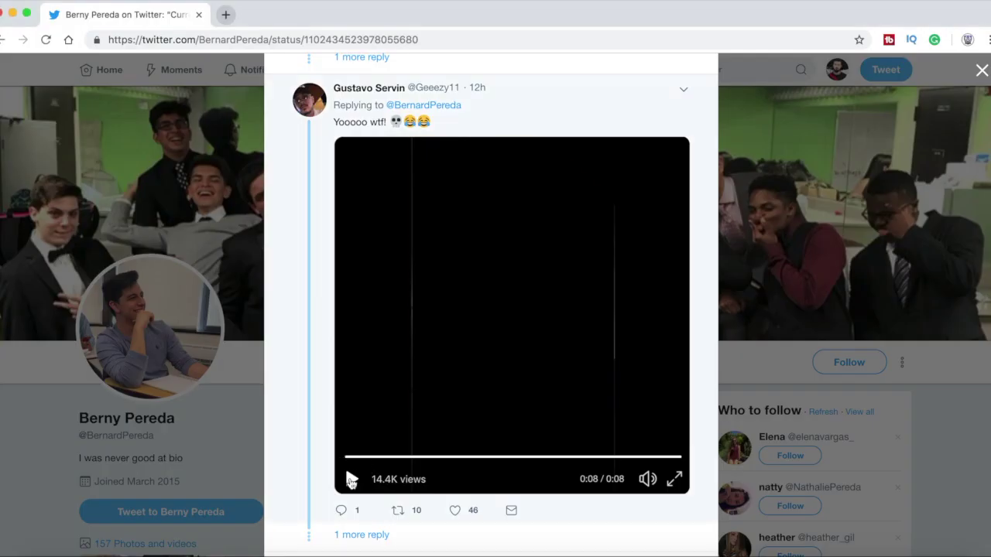
- Switch to the browser and play the Vans shoe videos in the Twitter replies
{"action": "left_click", "coordinate": [350, 479]}
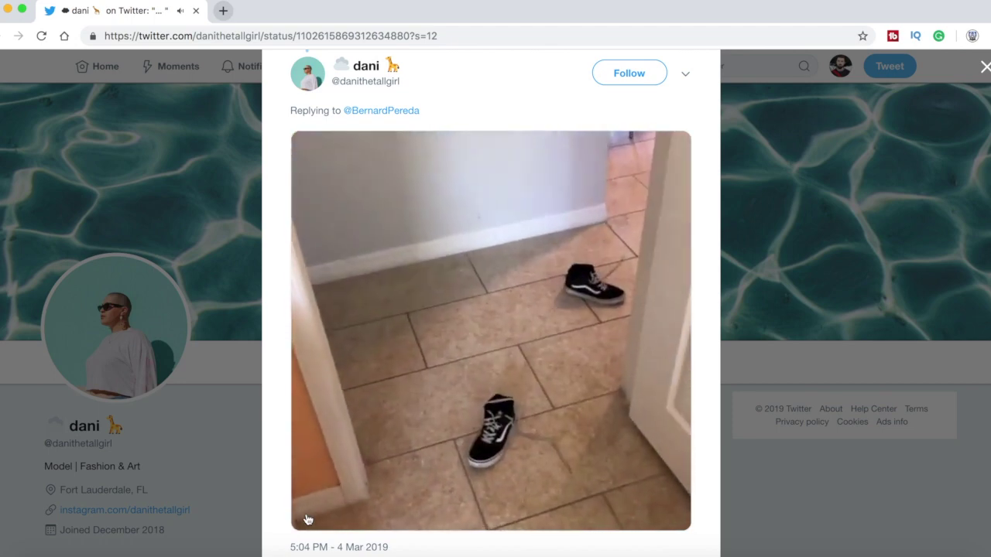
{"action": "mouse_move", "coordinate": [310, 516]}
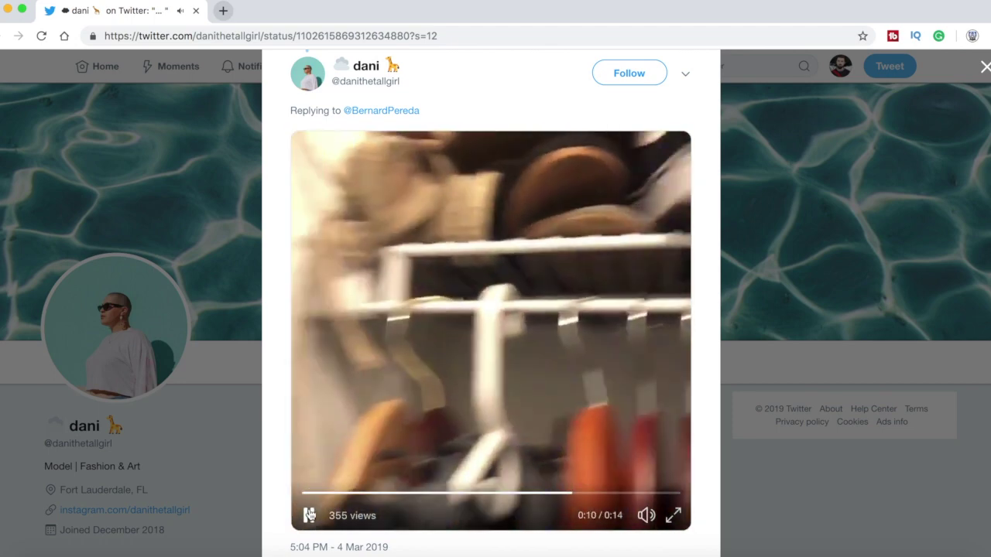